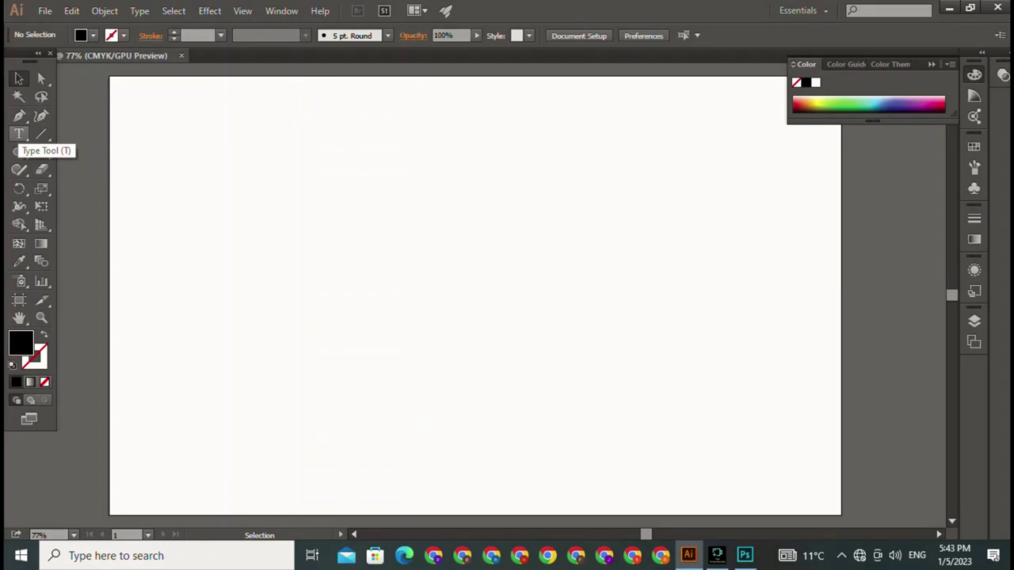
Draw a tall, narrow closed black triangle with the Pen tool in the artboard's upper middle.
{"action": "left_click", "coordinate": [19, 116]}
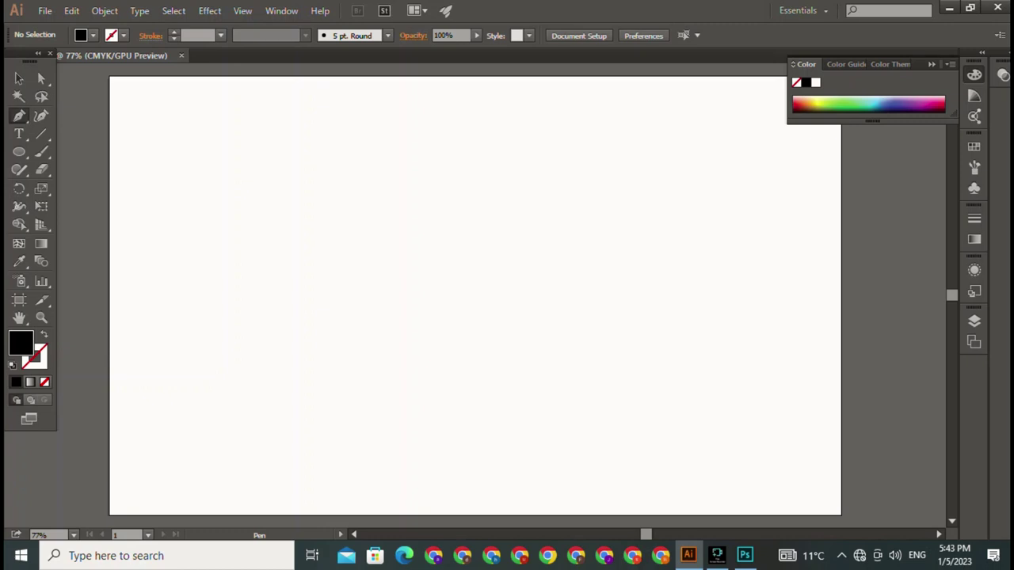
{"action": "left_click", "coordinate": [388, 145]}
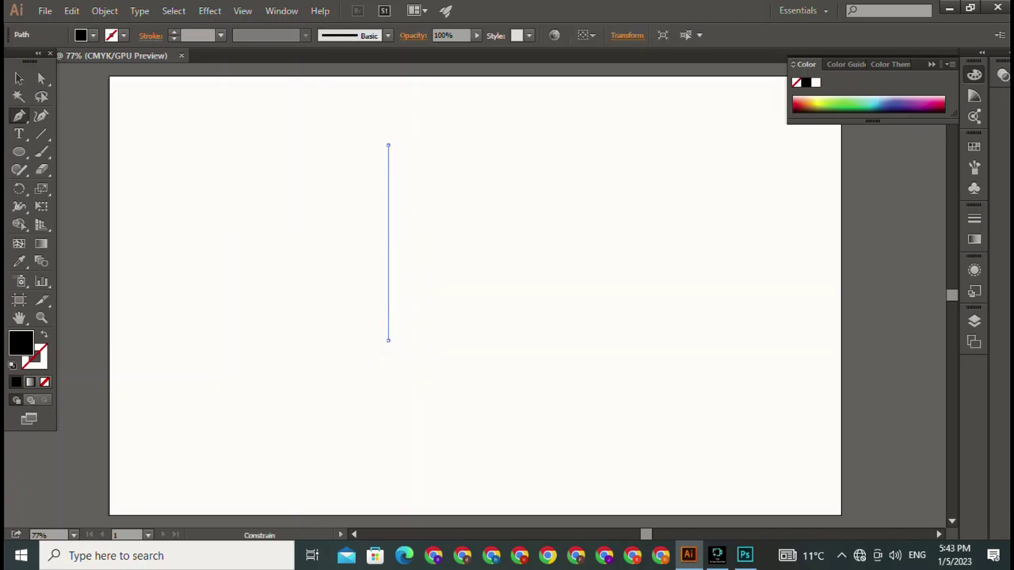
{"action": "left_click", "coordinate": [388, 341]}
{"action": "left_click_drag", "start_coordinate": [388, 341], "coordinate": [407, 341]}
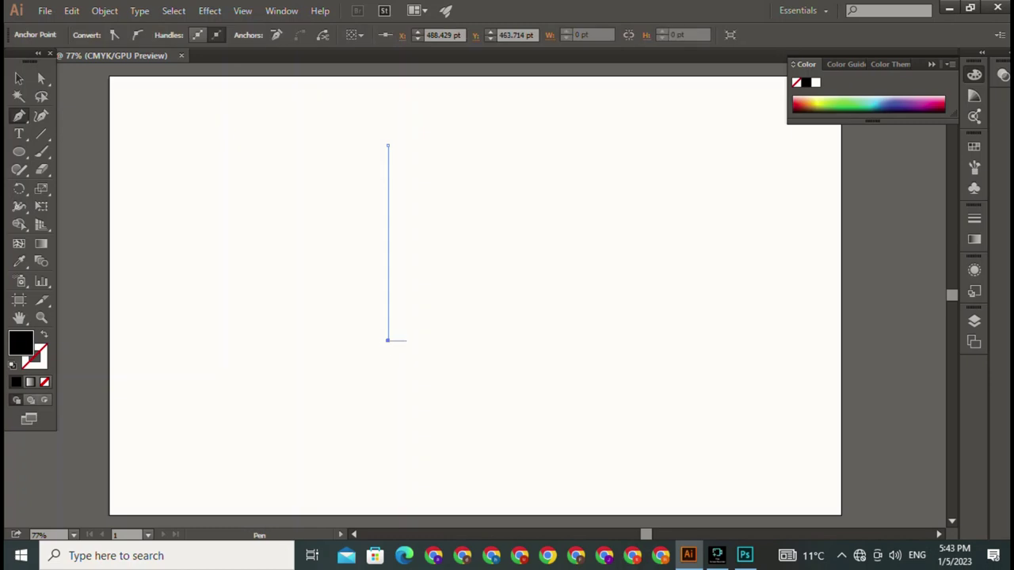
{"action": "left_click", "coordinate": [407, 341]}
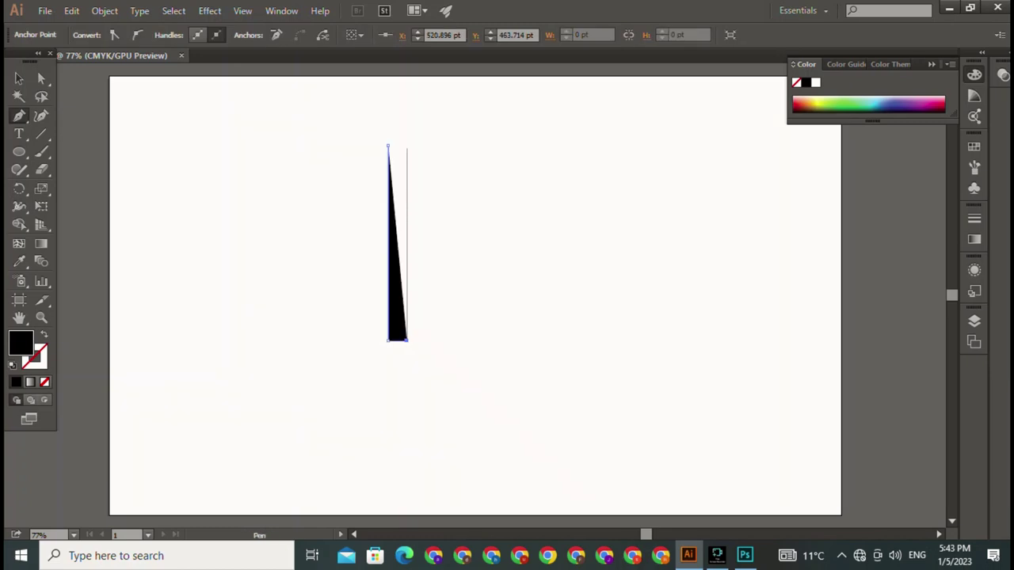
{"action": "left_click", "coordinate": [388, 145]}
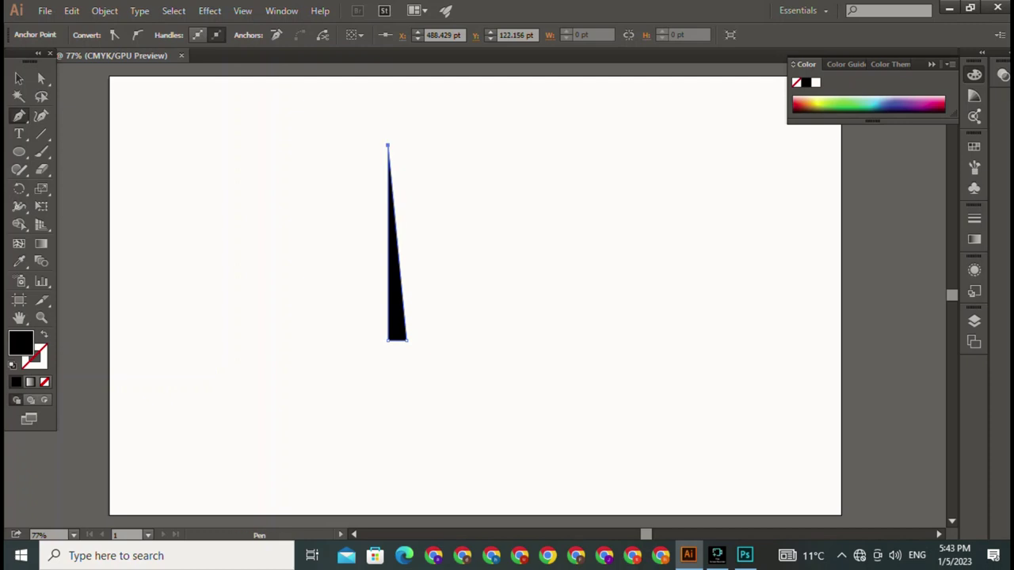
{"action": "left_click", "coordinate": [19, 79]}
{"action": "key", "text": "ctrl+shift+a"}
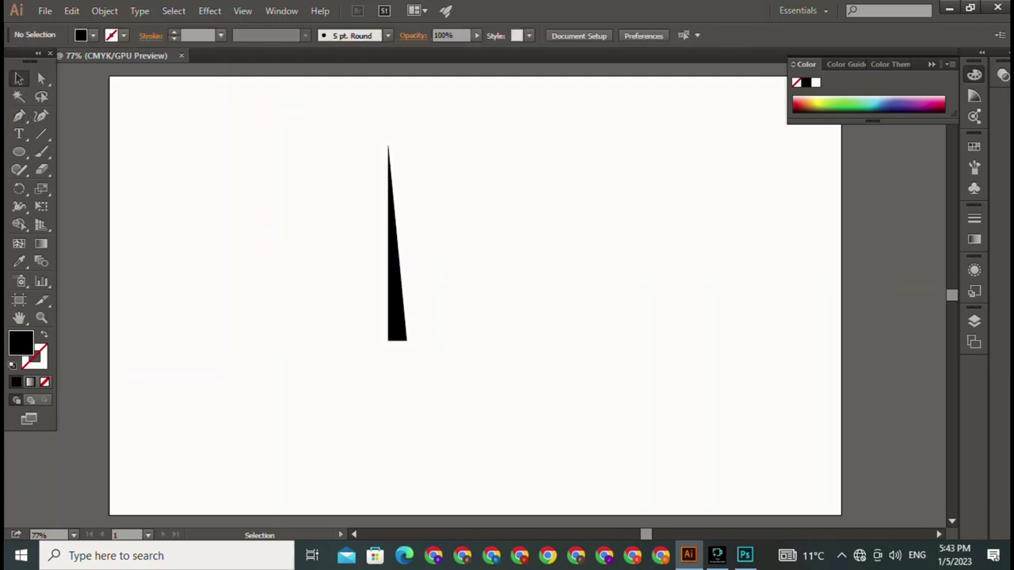
{"action": "key", "text": "ctrl+a"}
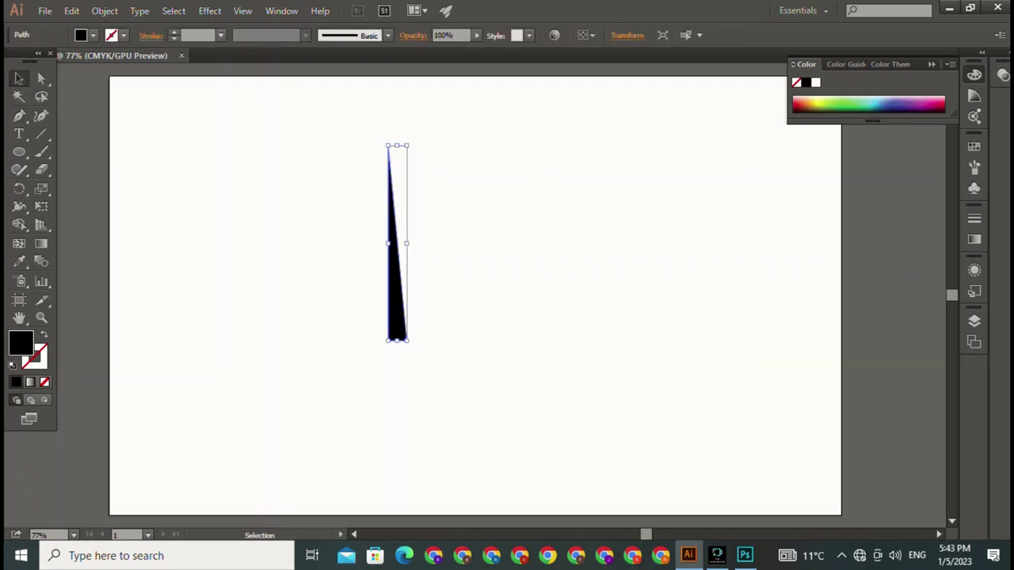
Tilt the triangle slightly and move it a little down and right.
{"action": "key", "text": "ctrl+shift+b"}
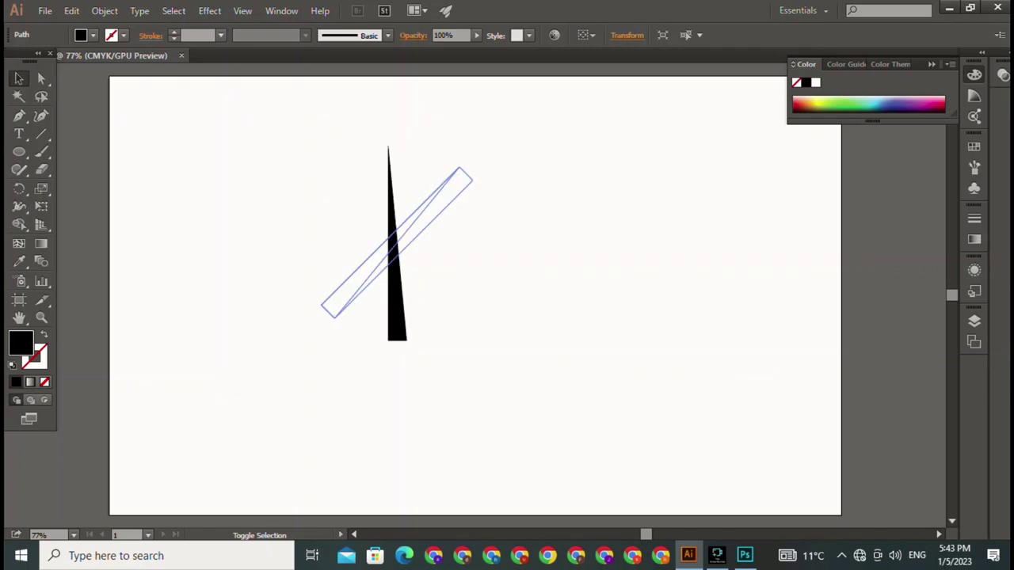
{"action": "left_click_drag", "start_coordinate": [387, 151], "coordinate": [456, 175]}
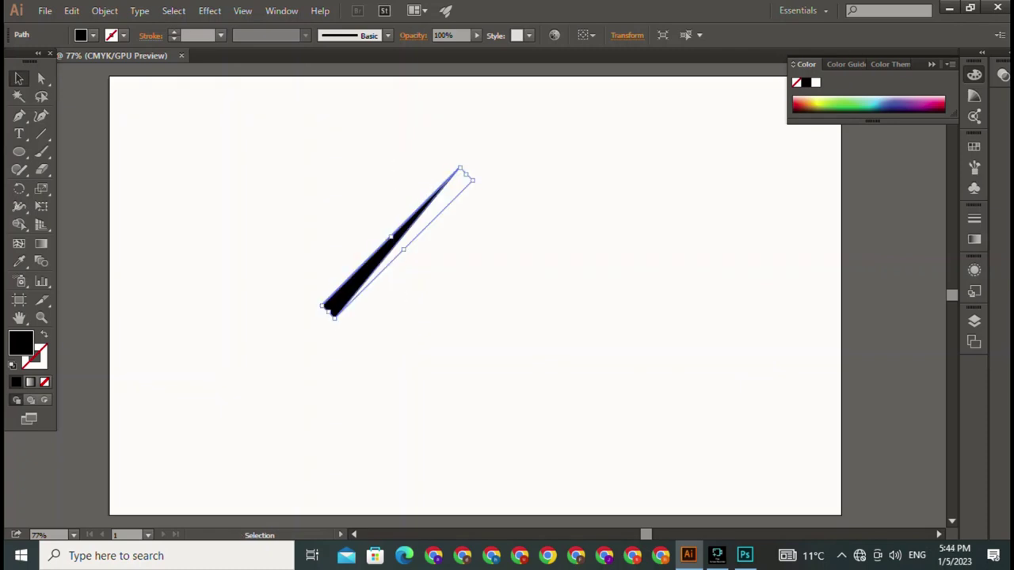
{"action": "left_click_drag", "start_coordinate": [468, 176], "coordinate": [422, 148]}
{"action": "key", "text": "ctrl+shift+a"}
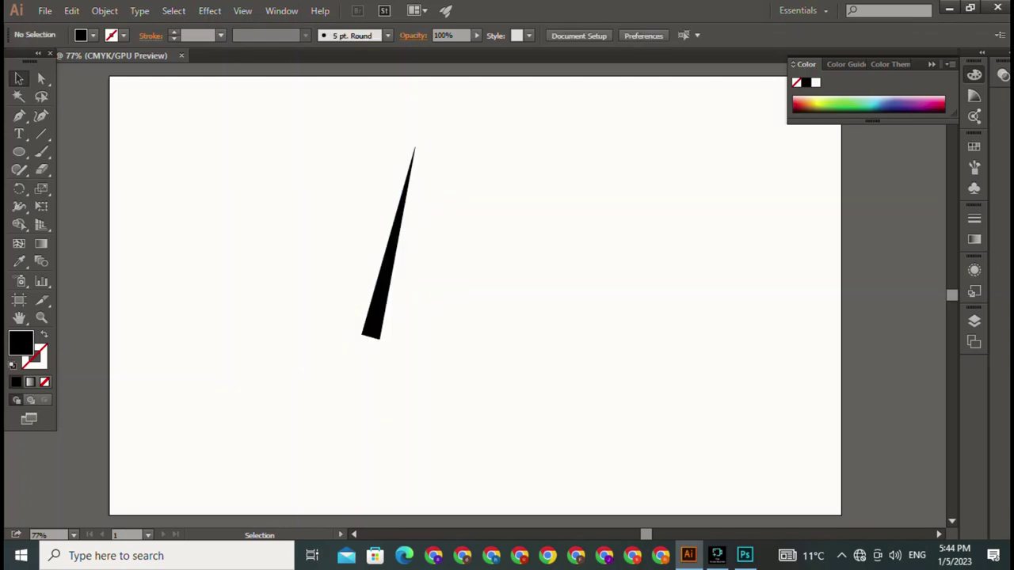
{"action": "key", "text": "ctrl+a"}
{"action": "left_click_drag", "start_coordinate": [389, 261], "coordinate": [403, 285]}
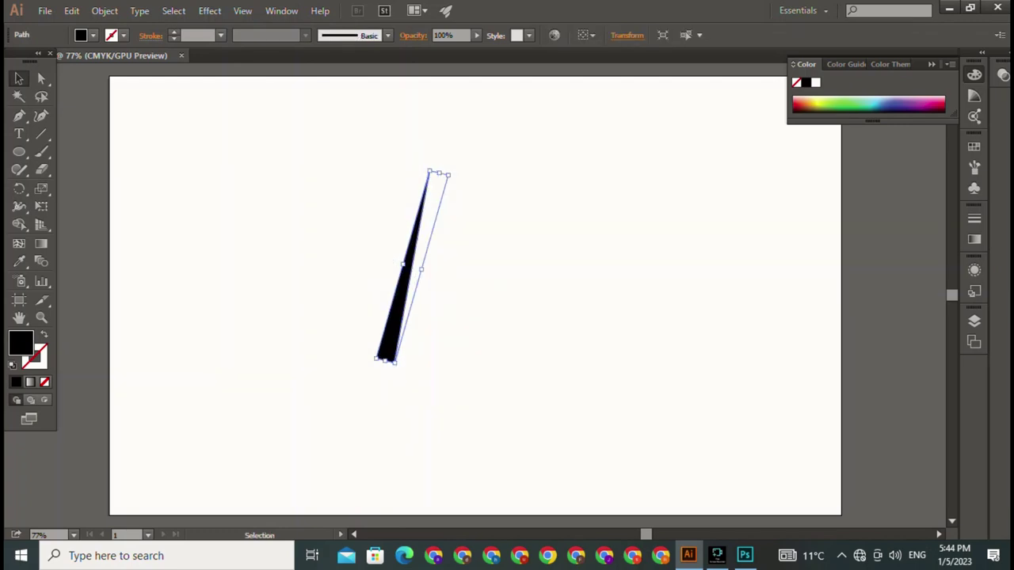
Straighten the tilt closer to vertical and Alt-drag a copy just to its right.
{"action": "key", "text": "ctrl+shift+a"}
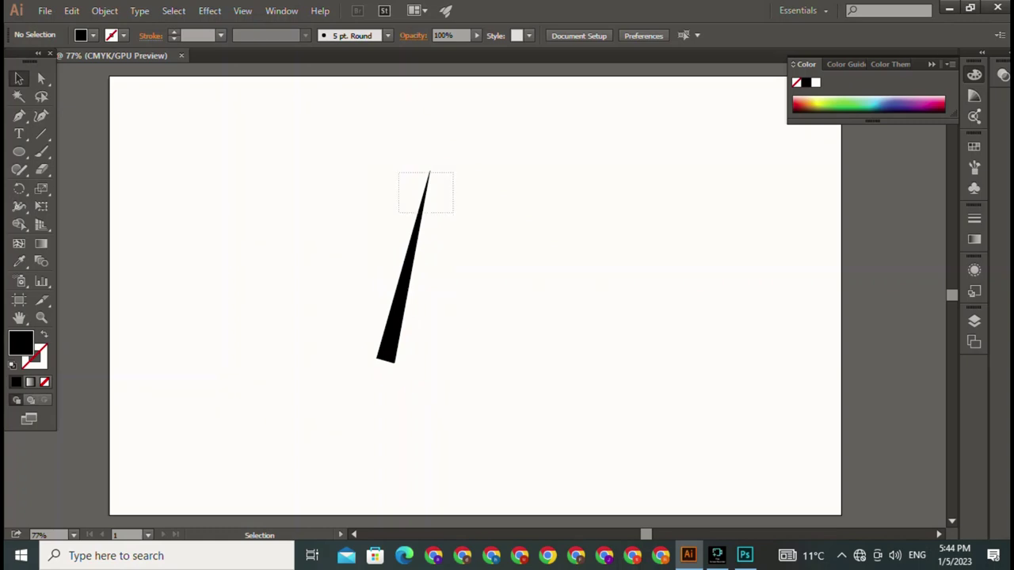
{"action": "key", "text": "ctrl+a"}
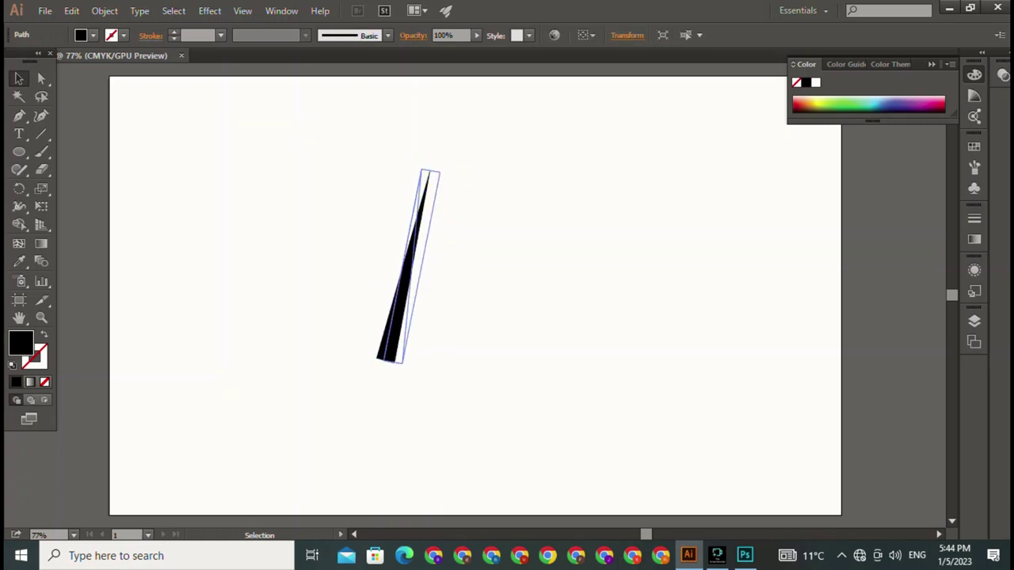
{"action": "left_click_drag", "start_coordinate": [455, 168], "coordinate": [446, 164]}
{"action": "key", "text": "ctrl+shift+a"}
{"action": "key", "text": "ctrl+a"}
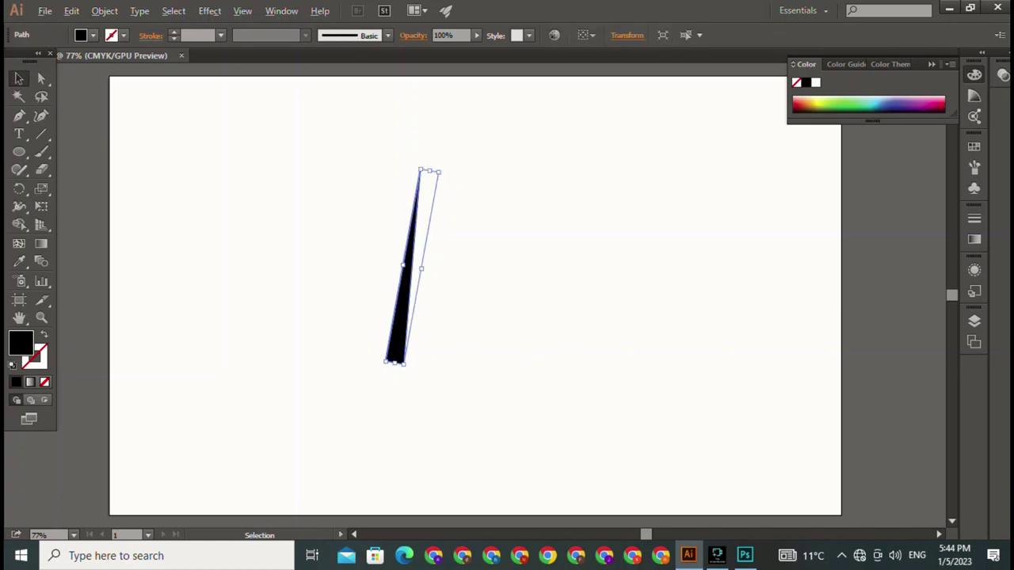
{"action": "left_click_drag", "start_coordinate": [404, 270], "coordinate": [430, 273]}
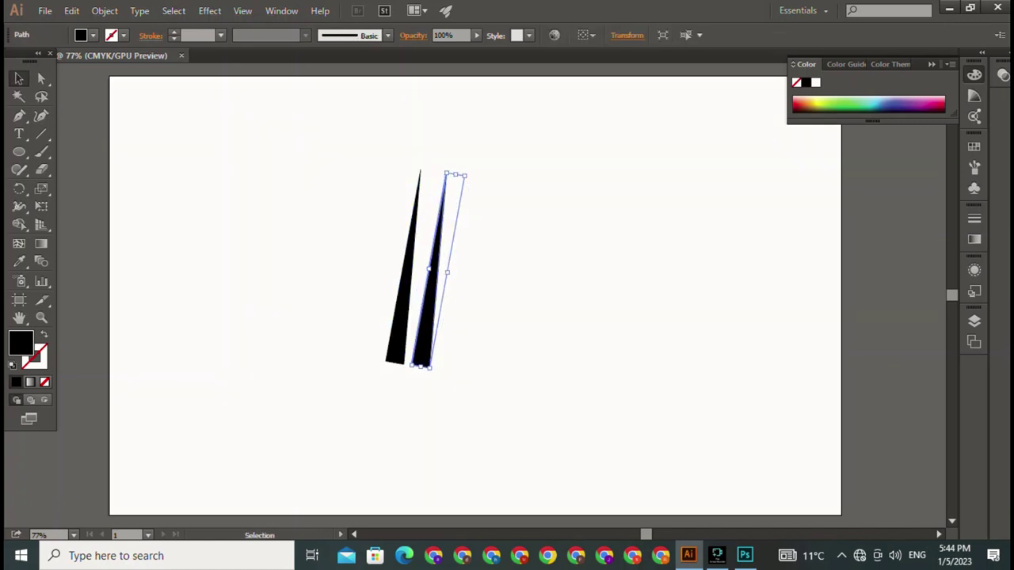
Reflect the copied triangle vertically via Transform > Reflect.
{"action": "right_click", "coordinate": [440, 266]}
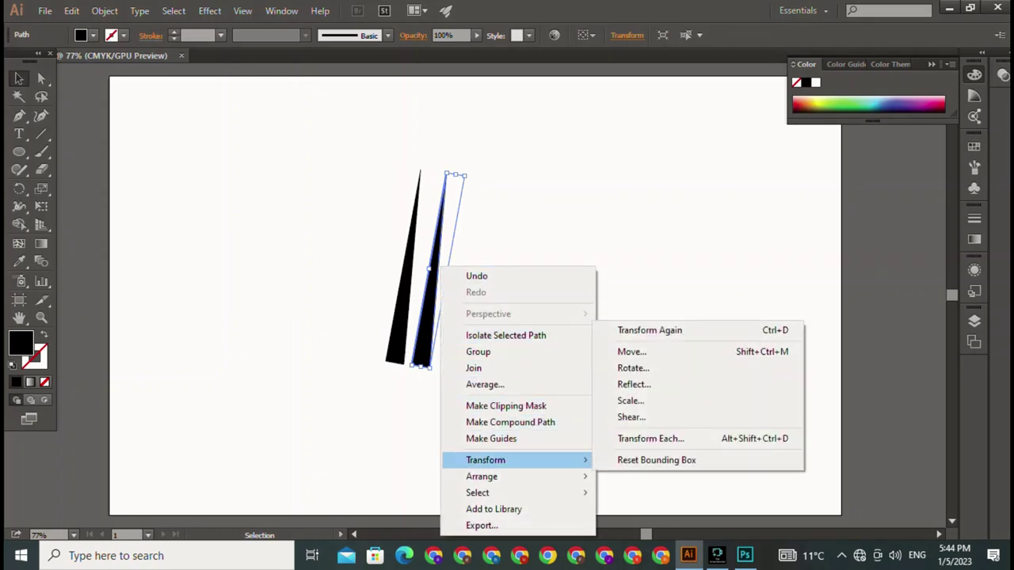
{"action": "left_click", "coordinate": [634, 384]}
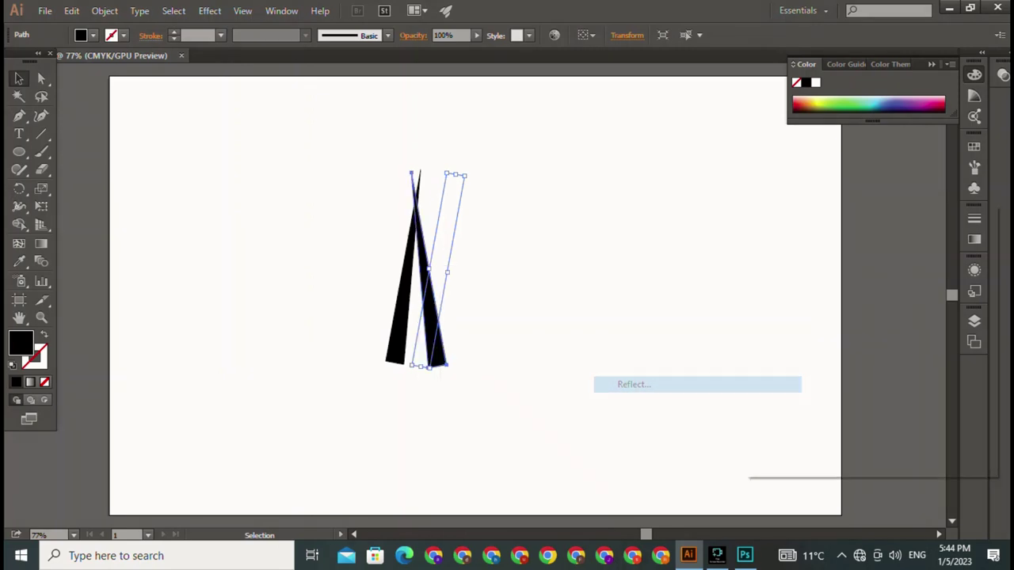
{"action": "left_click", "coordinate": [874, 440]}
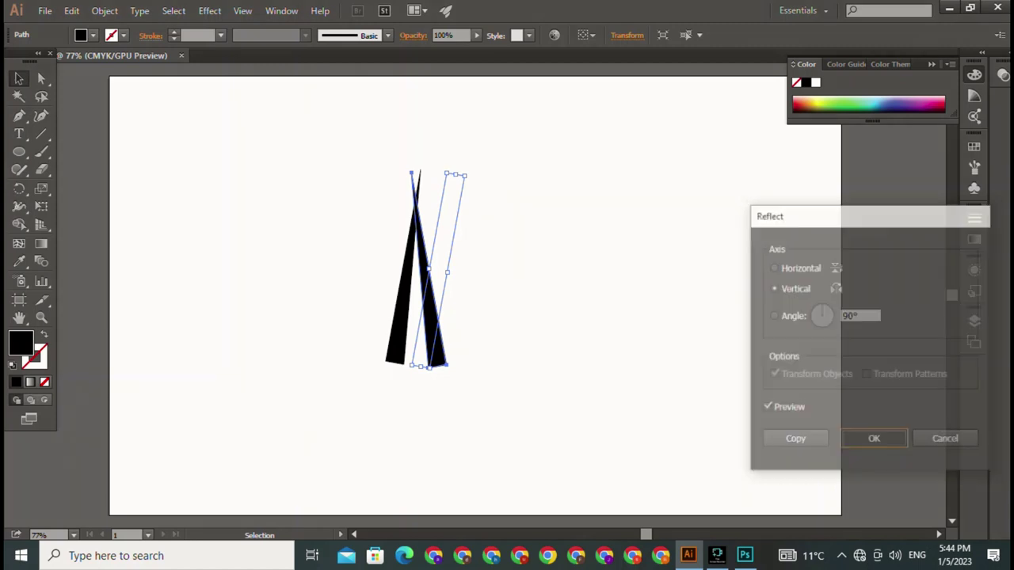
{"action": "key", "text": "ctrl+shift+a"}
Move and nudge the mirrored leg up so both tips meet in an inverted V.
{"action": "left_click_drag", "start_coordinate": [432, 317], "coordinate": [440, 319]}
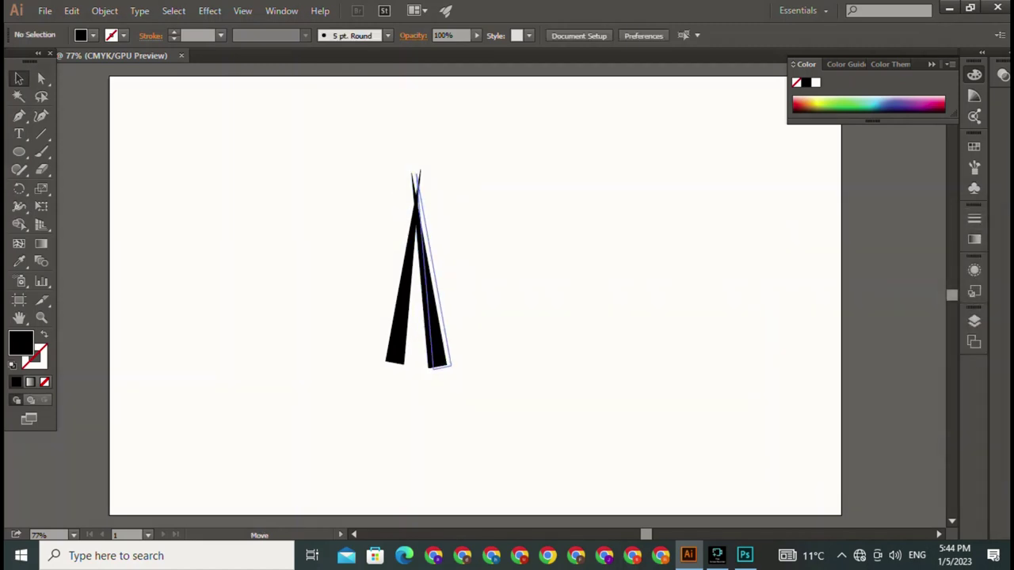
{"action": "key", "text": "Up"}
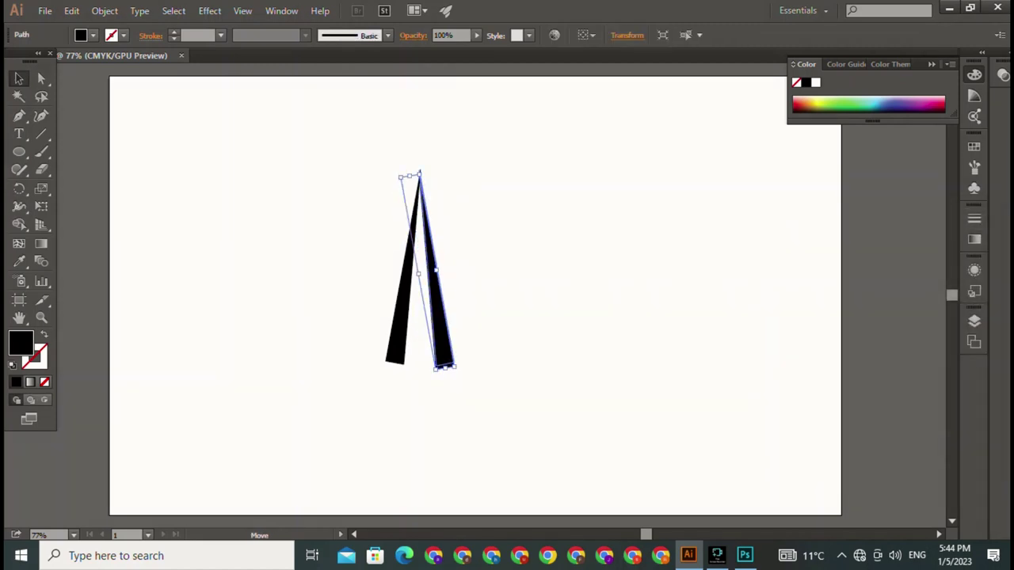
{"action": "key", "text": "Up"}
{"action": "key", "text": "ctrl+shift+a"}
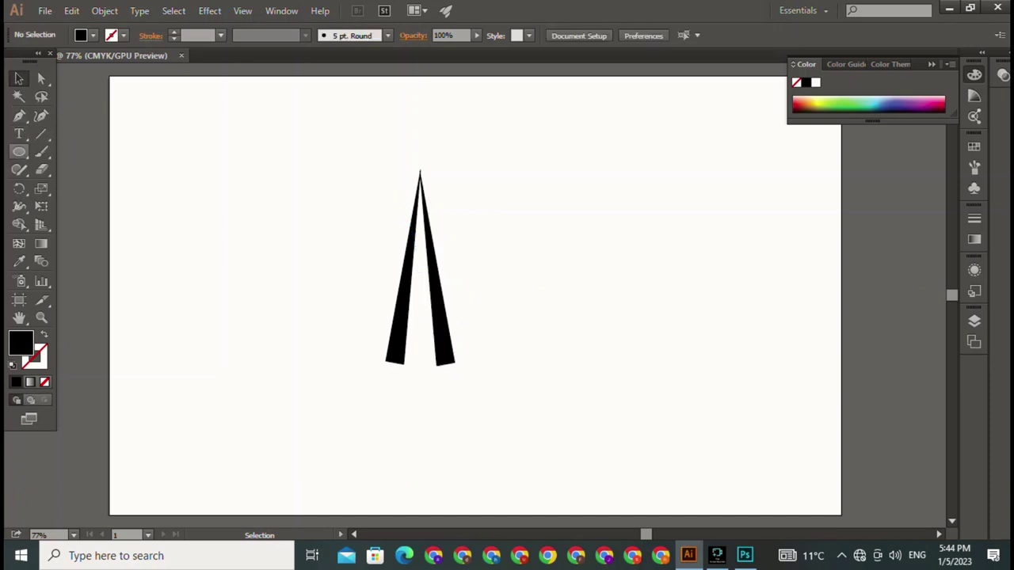
Draw a thin black rectangle and move it across the two legs.
{"action": "left_click_drag", "start_coordinate": [19, 151], "coordinate": [87, 149]}
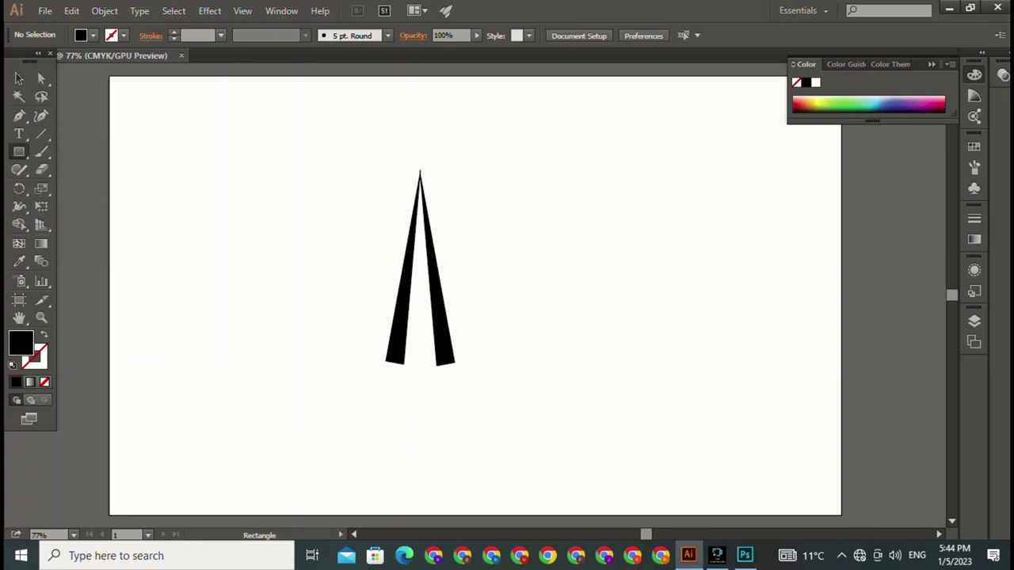
{"action": "left_click_drag", "start_coordinate": [206, 146], "coordinate": [267, 151]}
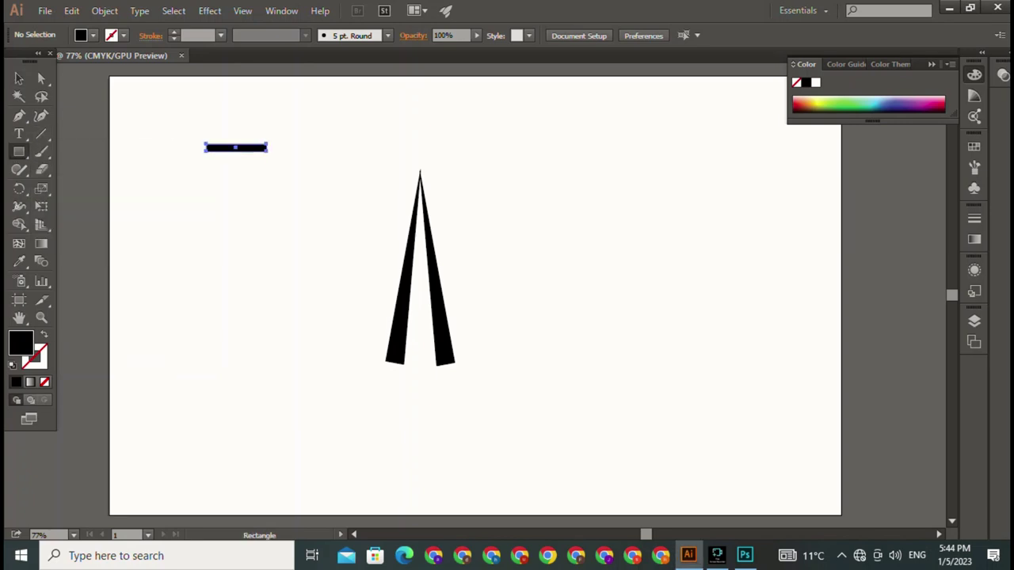
{"action": "left_click", "coordinate": [19, 79]}
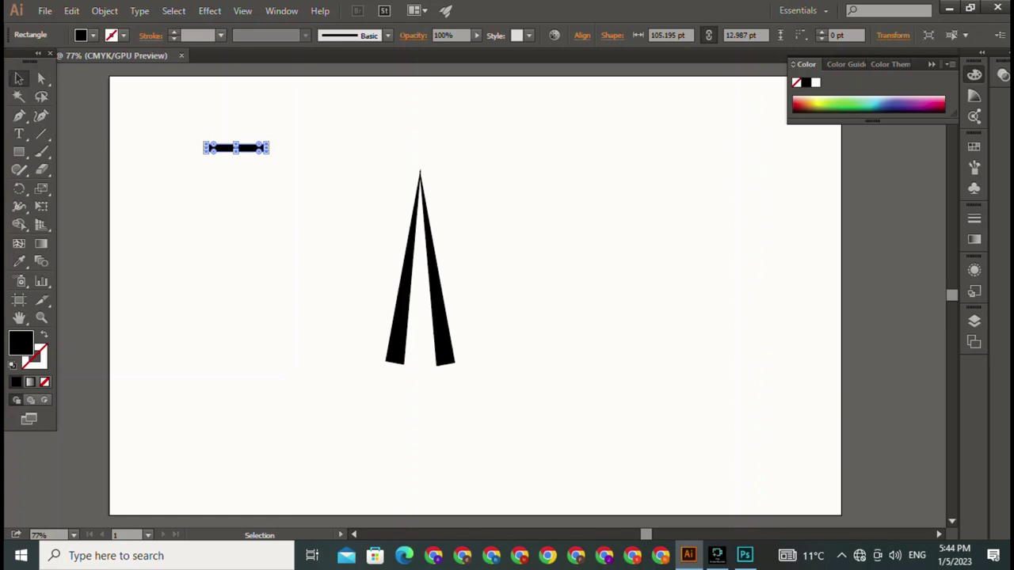
{"action": "left_click_drag", "start_coordinate": [236, 147], "coordinate": [424, 293]}
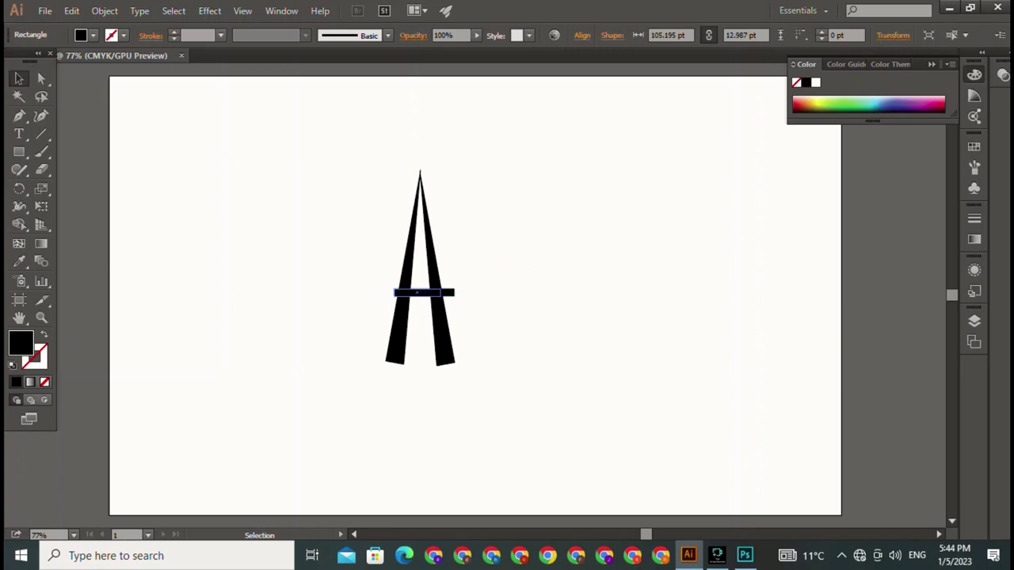
Shorten the crossbar to 80.519 pt wide so it fits between the legs.
{"action": "left_click_drag", "start_coordinate": [456, 293], "coordinate": [440, 286]}
{"action": "key", "text": "a"}
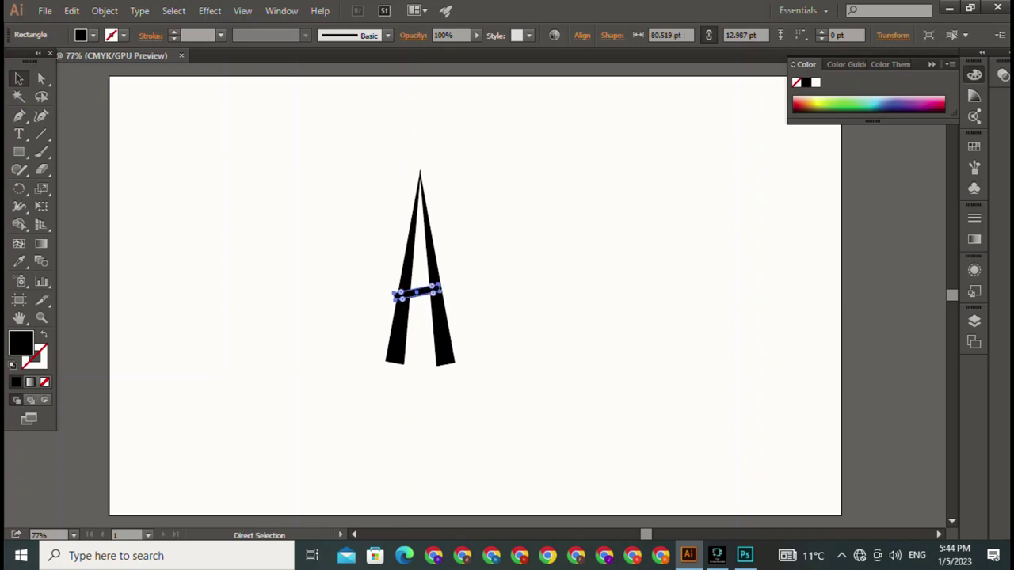
{"action": "key", "text": "ctrl+z"}
{"action": "key", "text": "v"}
{"action": "key", "text": "ctrl+shift+a"}
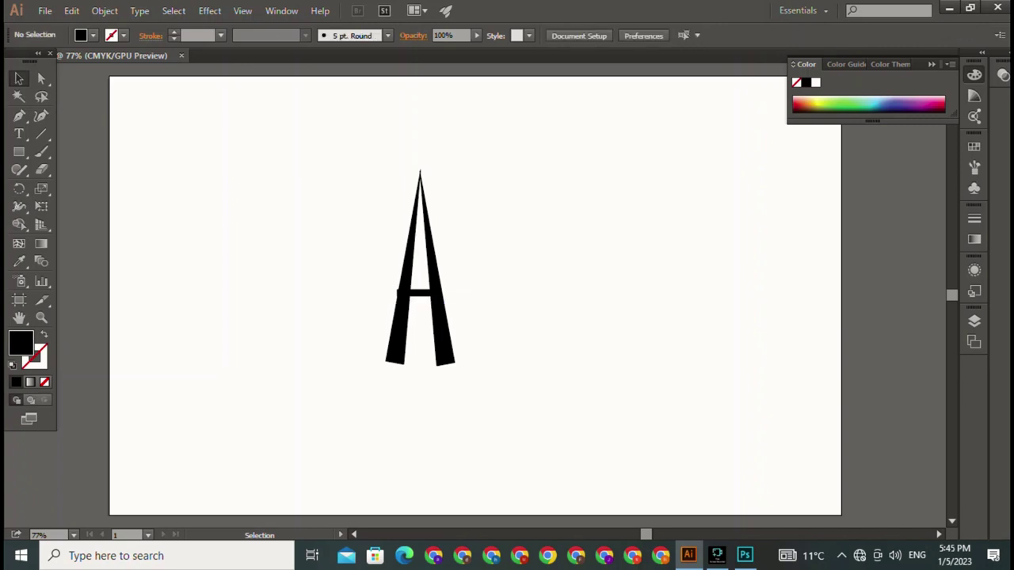
{"action": "key", "text": "ctrl+z"}
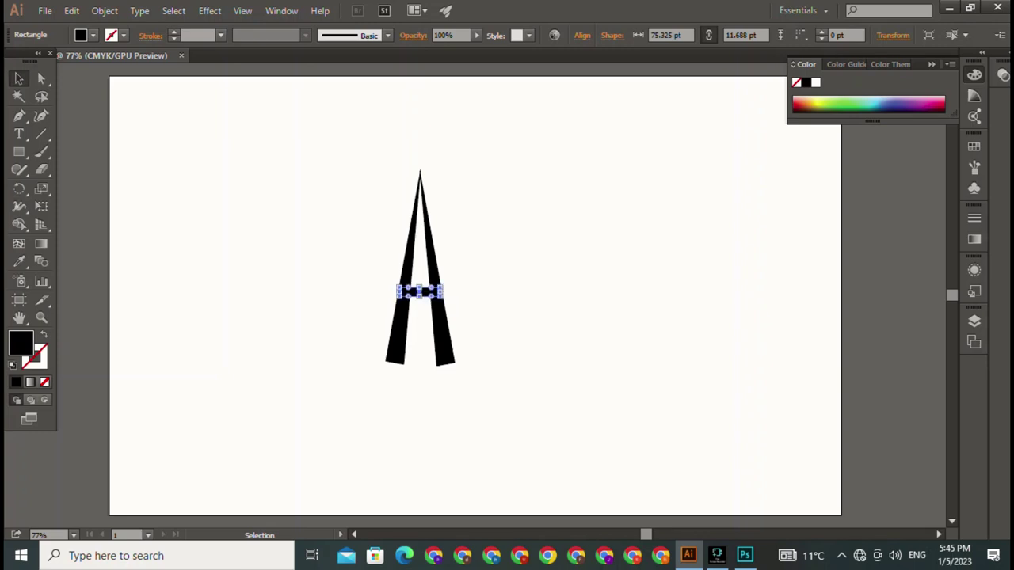
{"action": "key", "text": "ctrl+shift+a"}
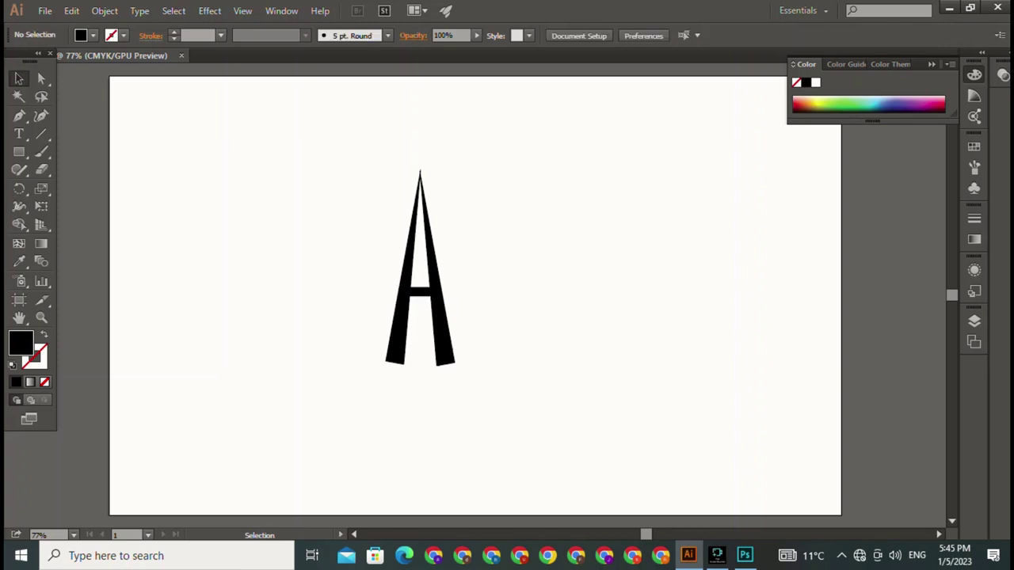
Select only the top anchor point of the letter A with Direct Selection.
{"action": "key", "text": "ctrl+a"}
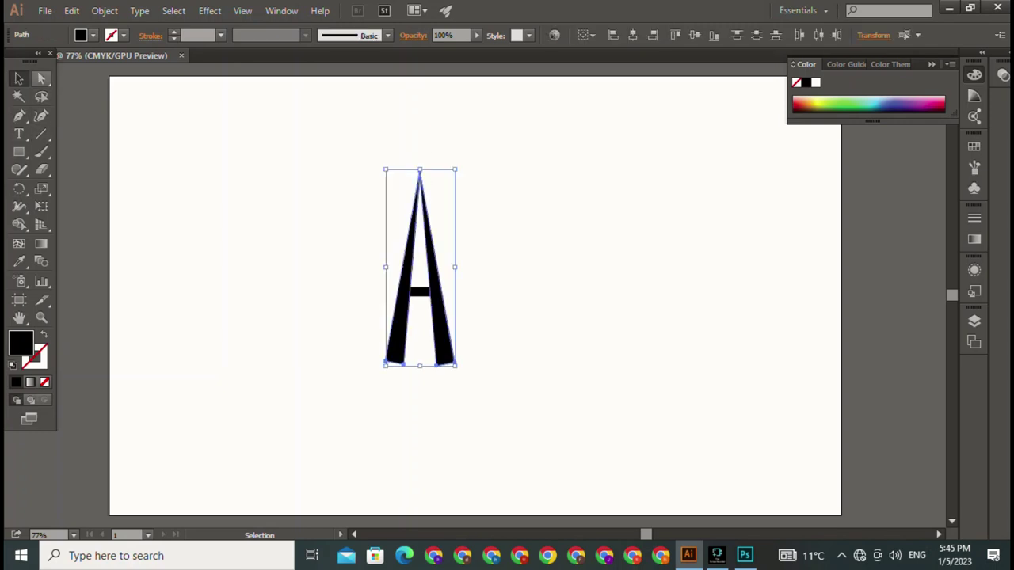
{"action": "left_click", "coordinate": [41, 77]}
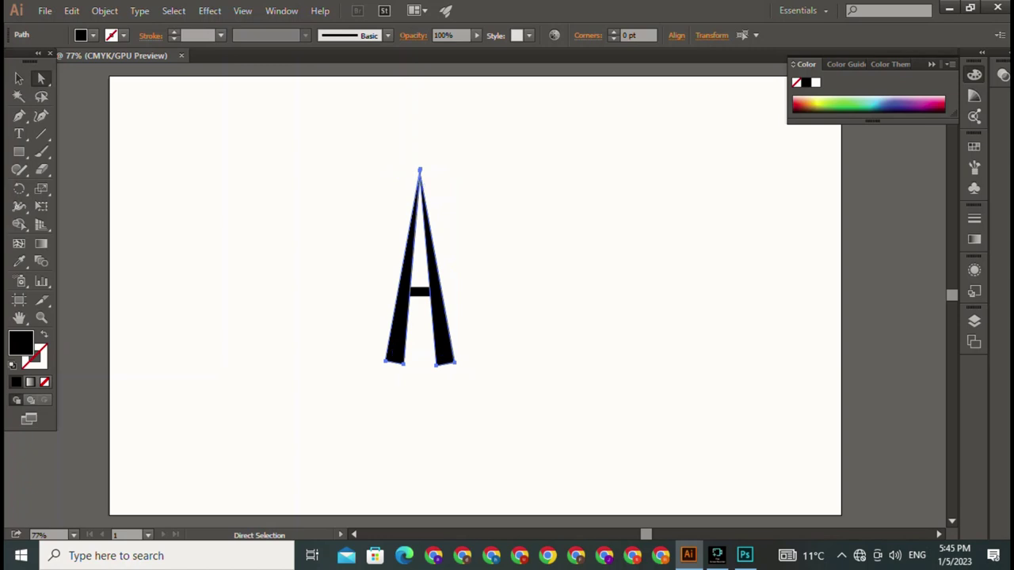
{"action": "mouse_move", "coordinate": [396, 149]}
{"action": "left_mouse_down"}
{"action": "mouse_move", "coordinate": [426, 187]}
{"action": "mouse_move", "coordinate": [420, 202]}
{"action": "left_mouse_up"}
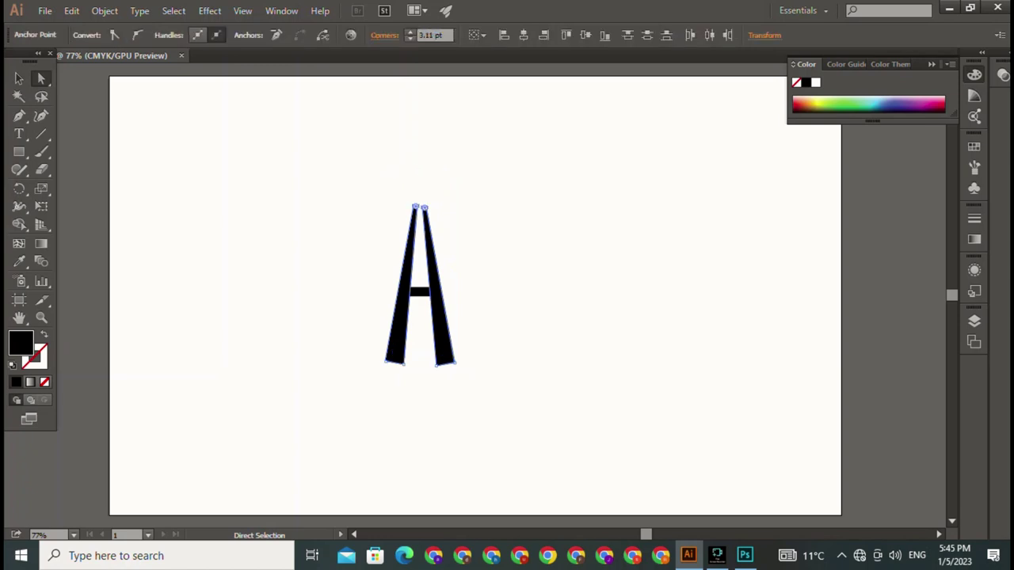
{"action": "key", "text": "ctrl+shift+a"}
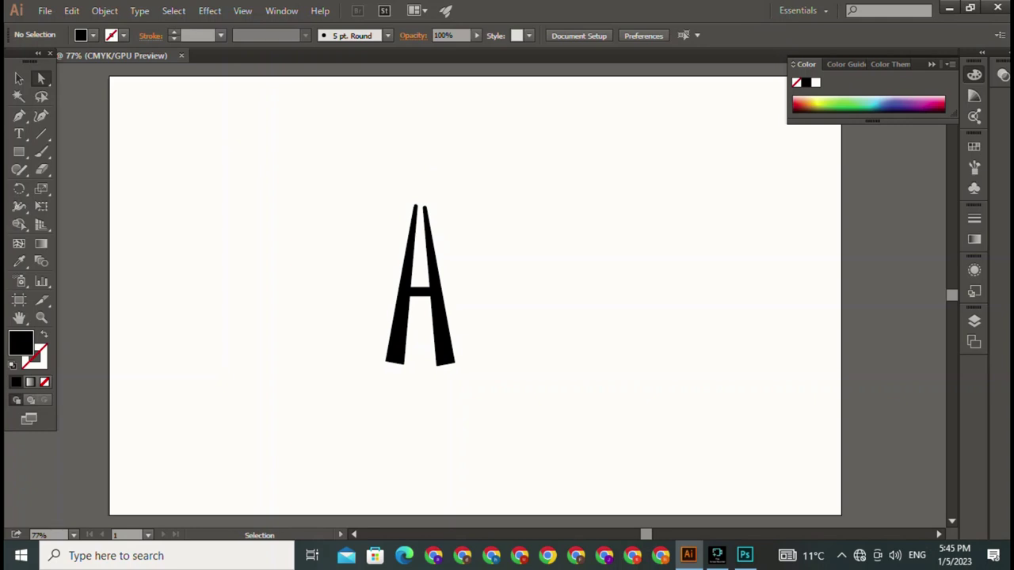
{"action": "key", "text": "ctrl+z"}
{"action": "key", "text": "ctrl+z"}
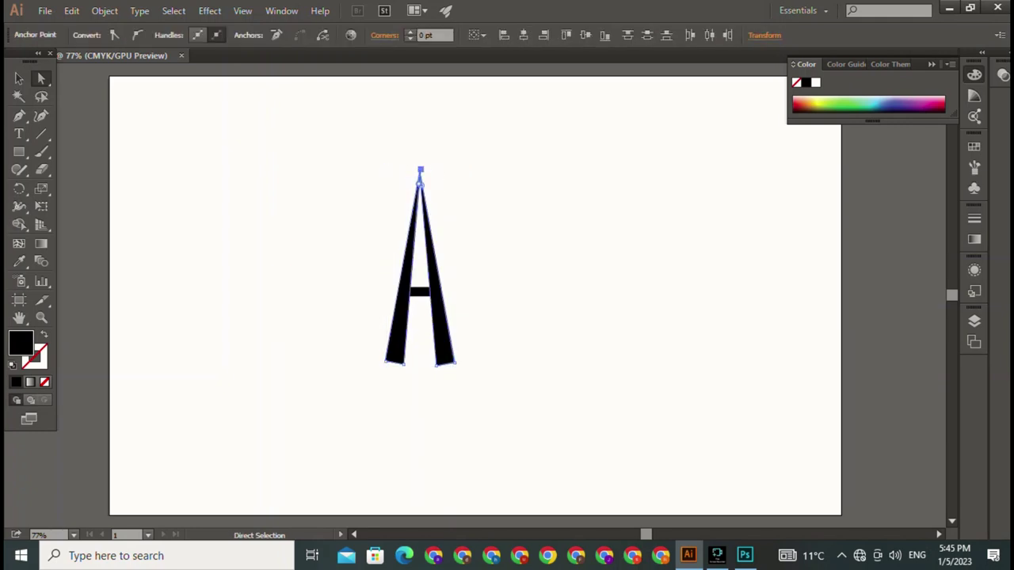
Round the A's apex slightly, about 1.5 pt, with the live-corner widget.
{"action": "left_click_drag", "start_coordinate": [420, 183], "coordinate": [421, 187]}
{"action": "key", "text": "ctrl+z"}
{"action": "key", "text": "ctrl+z"}
{"action": "left_click_drag", "start_coordinate": [420, 184], "coordinate": [420, 188]}
{"action": "key", "text": "ctrl+shift+a"}
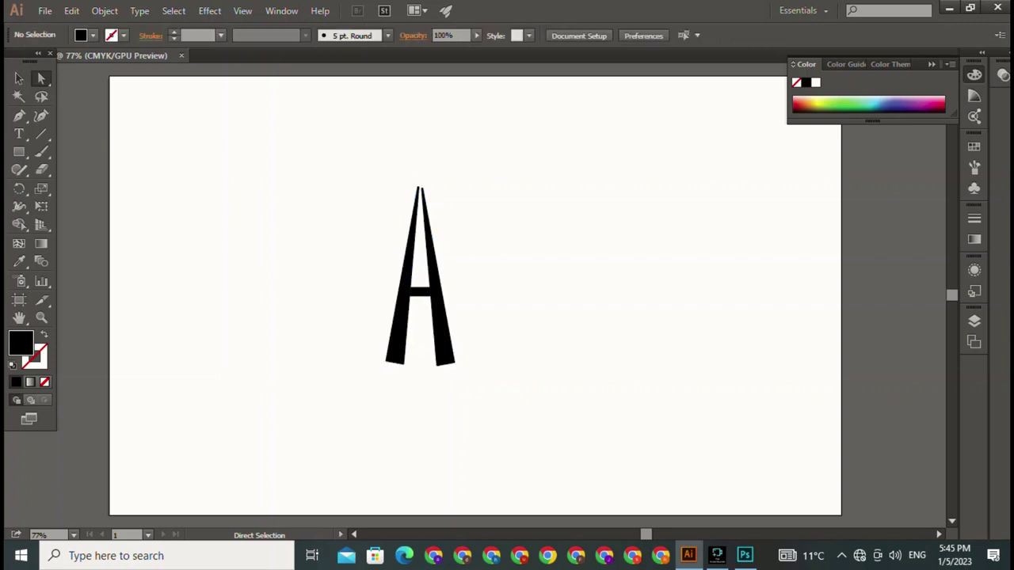
{"action": "key", "text": "v"}
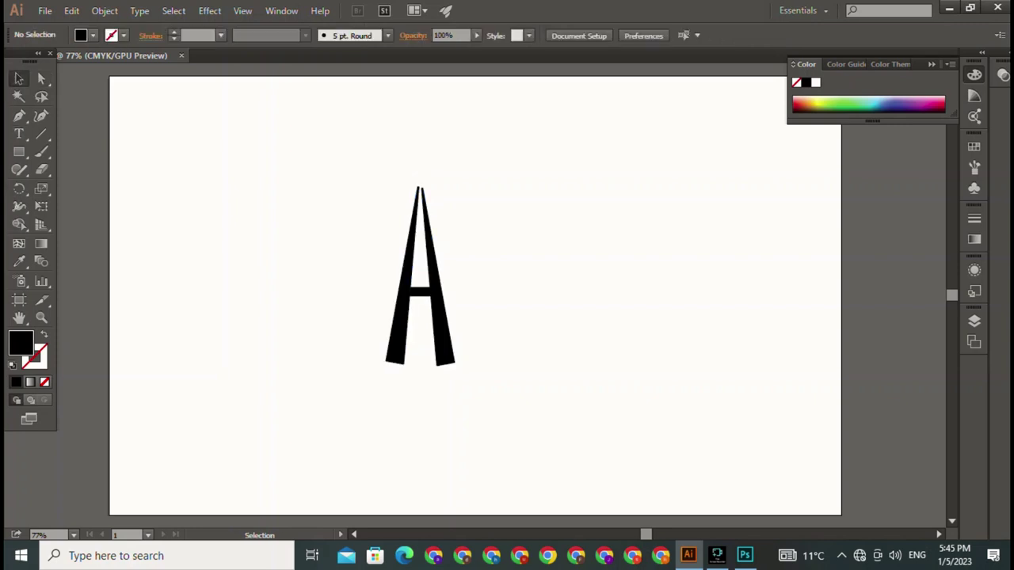
Type DIL, scale it to 123.75 pt Home Christmas Regular, and place it right of the A.
{"action": "left_click", "coordinate": [19, 134]}
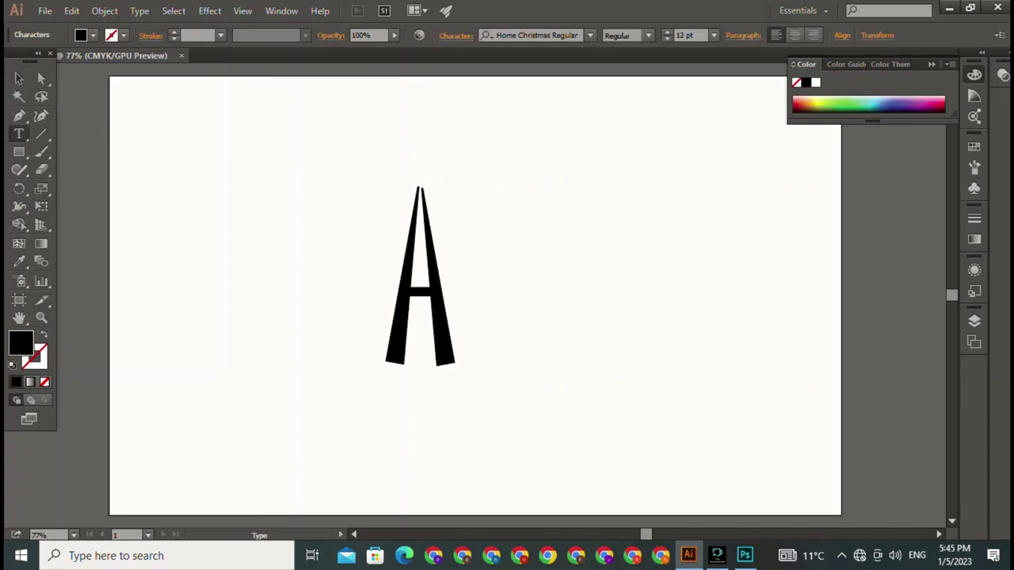
{"action": "left_click", "coordinate": [374, 149]}
{"action": "type", "text": "l"}
{"action": "key", "text": "Escape"}
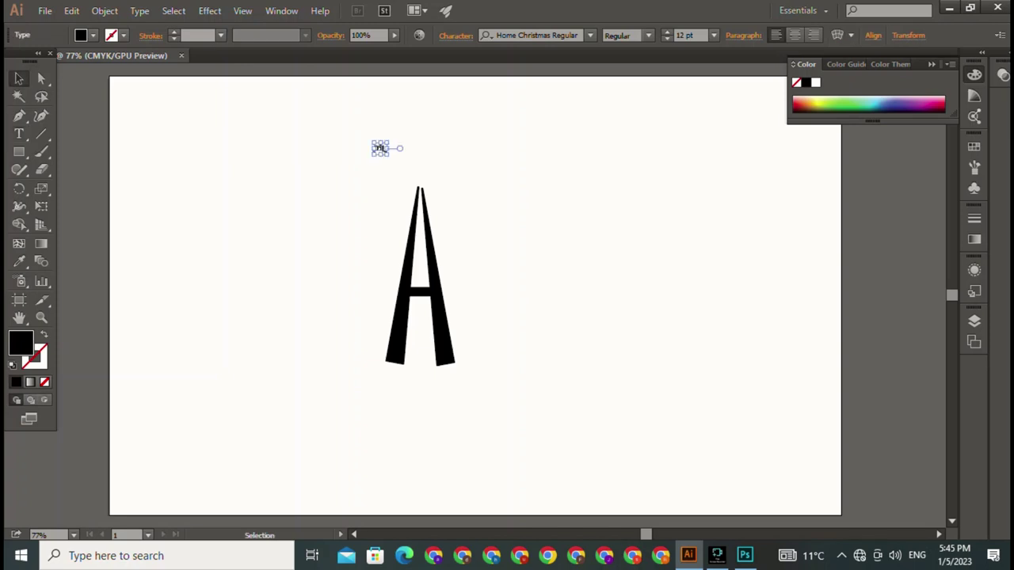
{"action": "left_click_drag", "start_coordinate": [388, 155], "coordinate": [506, 240]}
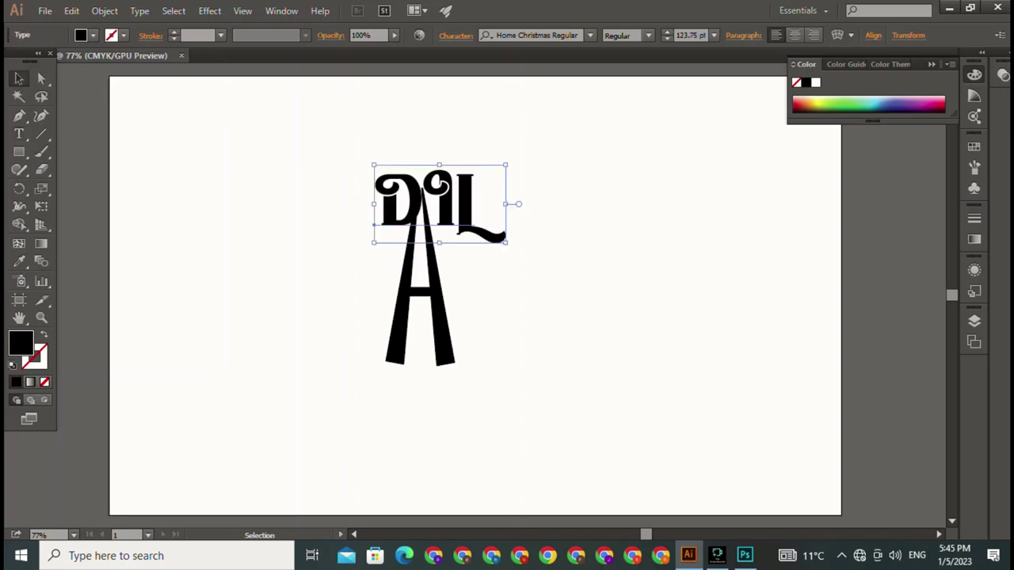
{"action": "left_click_drag", "start_coordinate": [420, 206], "coordinate": [705, 285]}
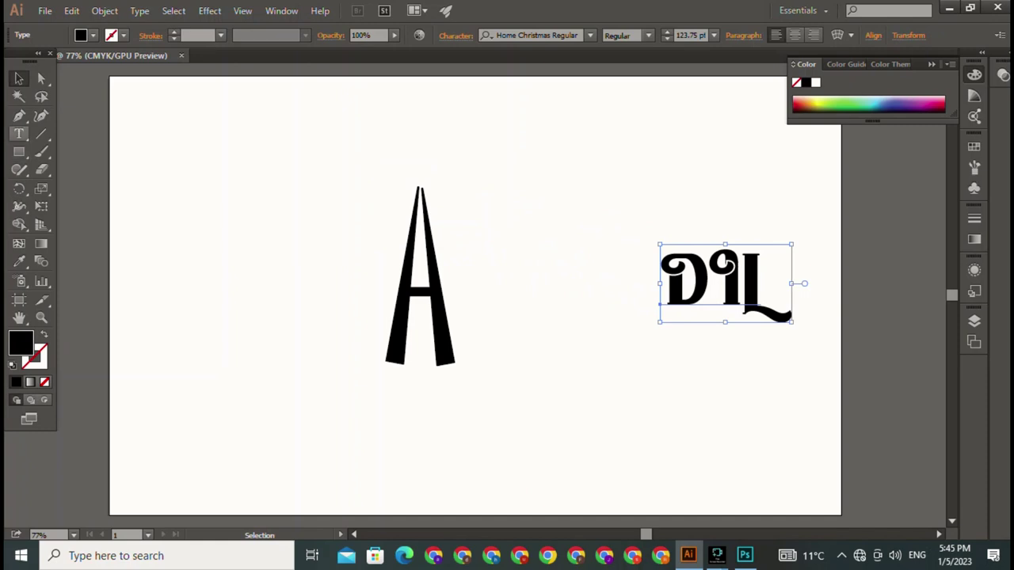
Draw a long thin black bar extending right from the A's crossbar, with DIL moved toward it.
{"action": "key", "text": "m"}
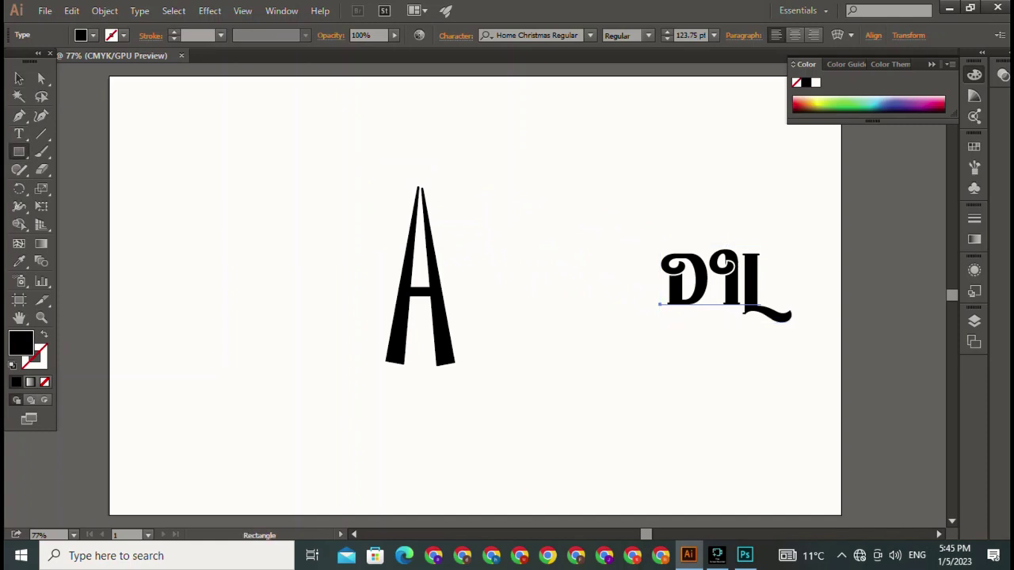
{"action": "left_click_drag", "start_coordinate": [381, 290], "coordinate": [558, 298]}
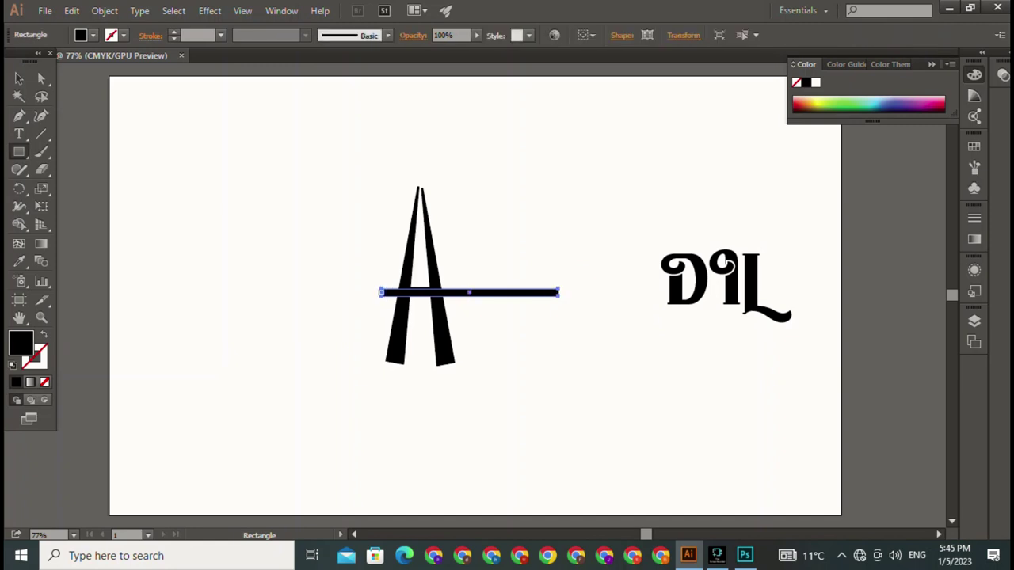
{"action": "left_click_drag", "start_coordinate": [381, 292], "coordinate": [403, 292]}
{"action": "key", "text": "v"}
{"action": "key", "text": "ctrl+shift+a"}
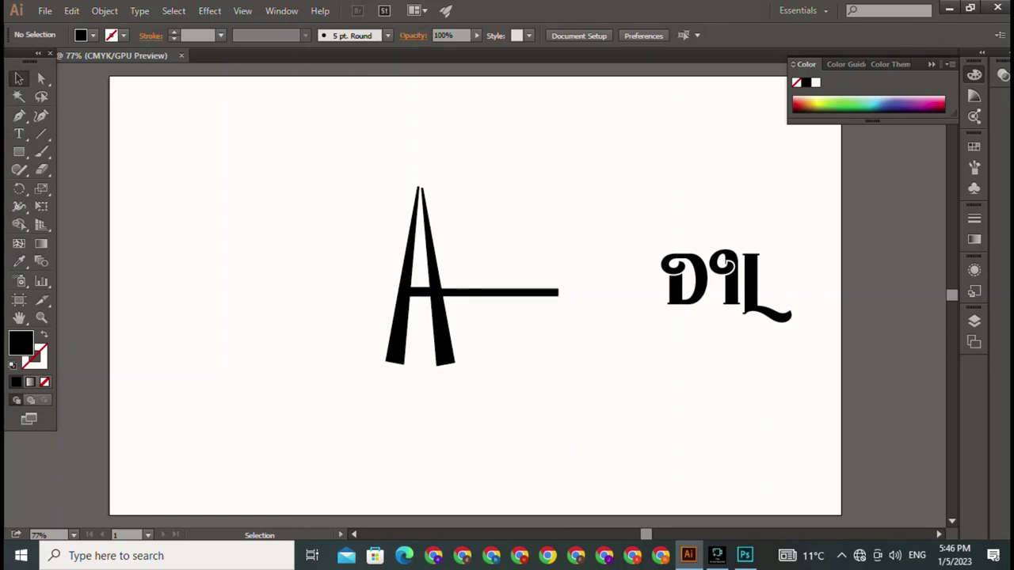
{"action": "left_click_drag", "start_coordinate": [660, 305], "coordinate": [460, 282]}
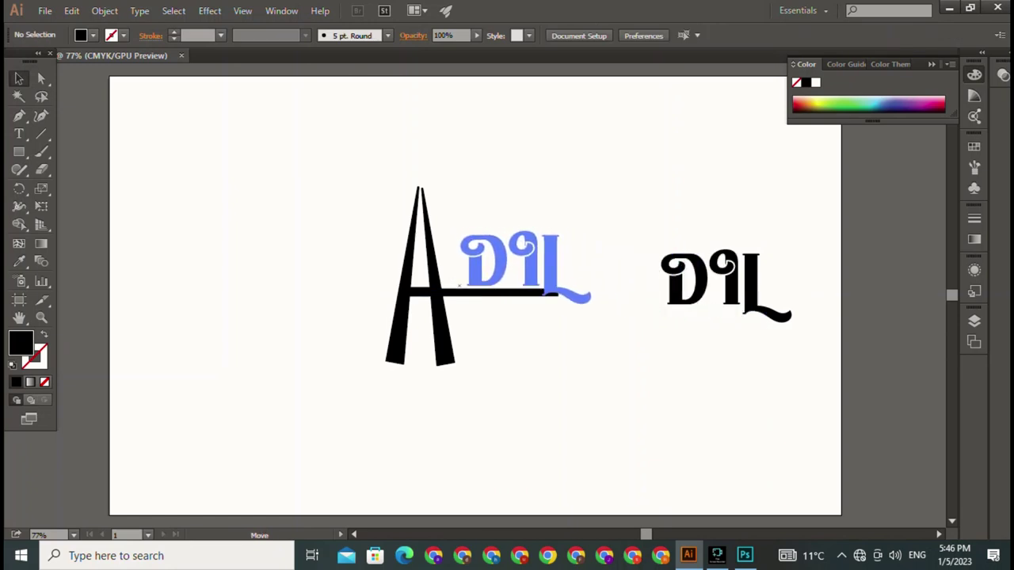
Seat the DIL text on the long bar and nudge bar and text into alignment.
{"action": "left_click_drag", "start_coordinate": [459, 282], "coordinate": [460, 286]}
{"action": "key", "text": "ctrl+shift+a"}
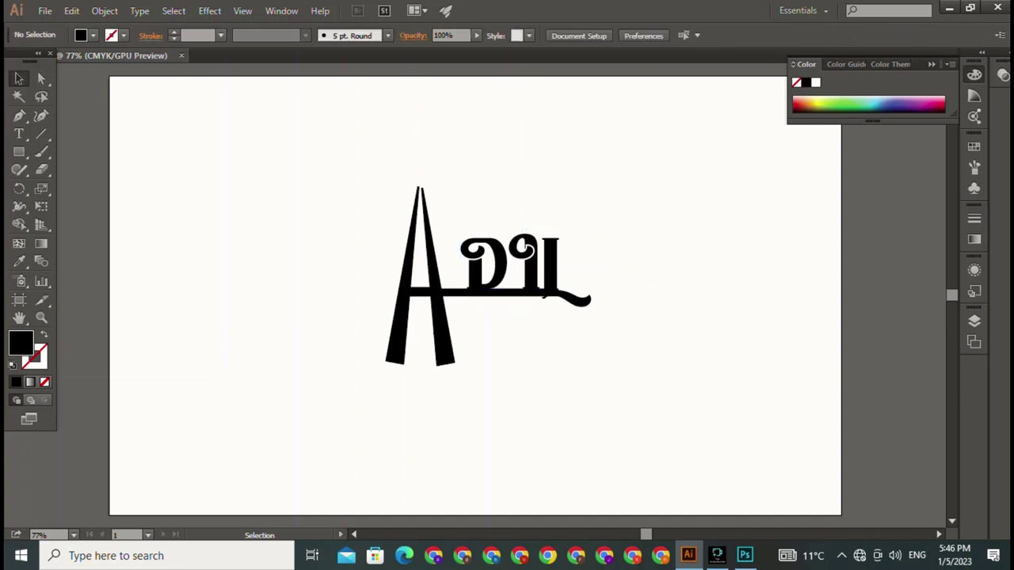
{"action": "left_click_drag", "start_coordinate": [543, 295], "coordinate": [543, 288]}
{"action": "key", "text": "ctrl+shift+a"}
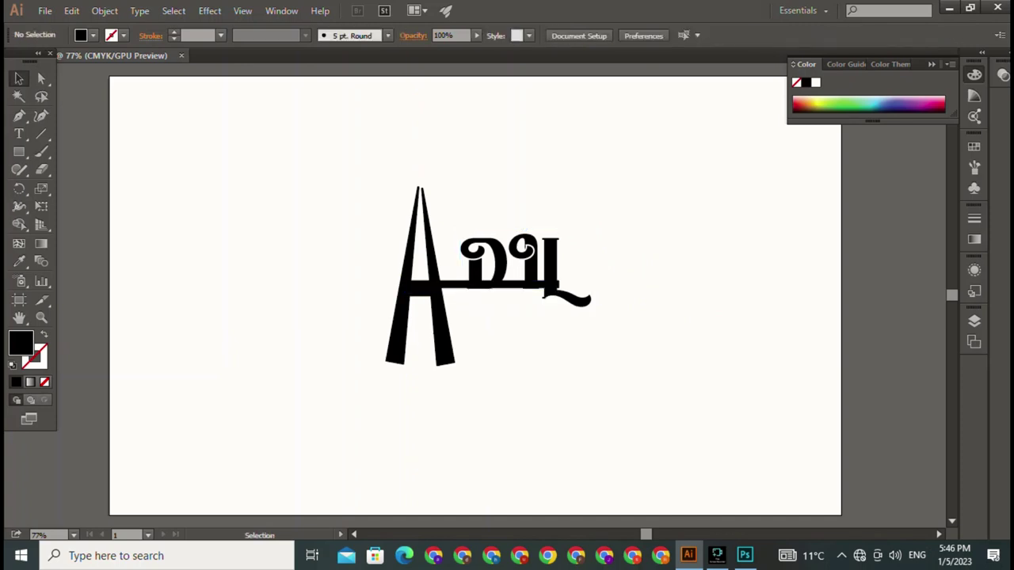
{"action": "key", "text": "a"}
{"action": "left_click", "coordinate": [507, 291]}
{"action": "key", "text": "ctrl+shift+a"}
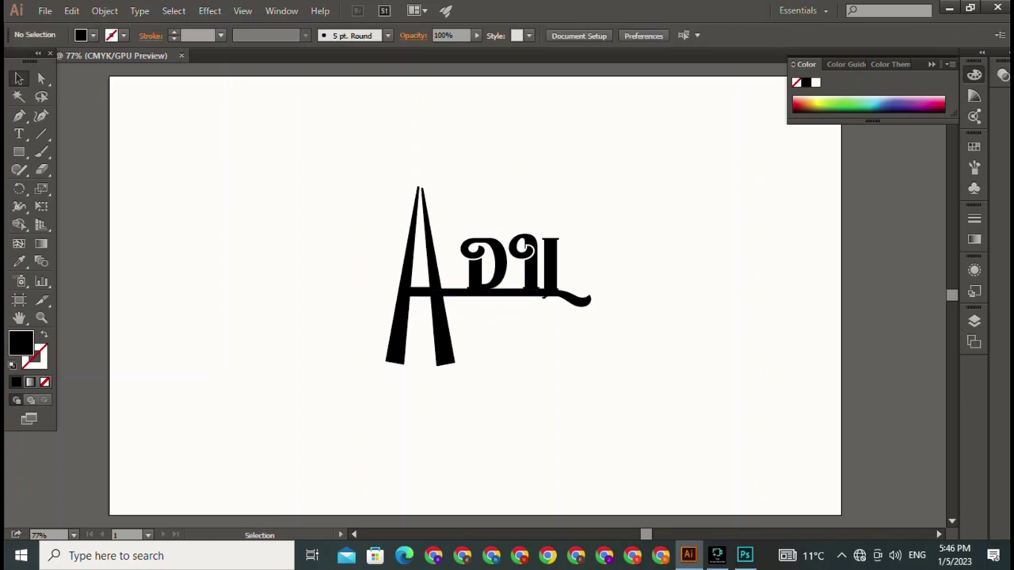
{"action": "left_click_drag", "start_coordinate": [487, 262], "coordinate": [487, 255]}
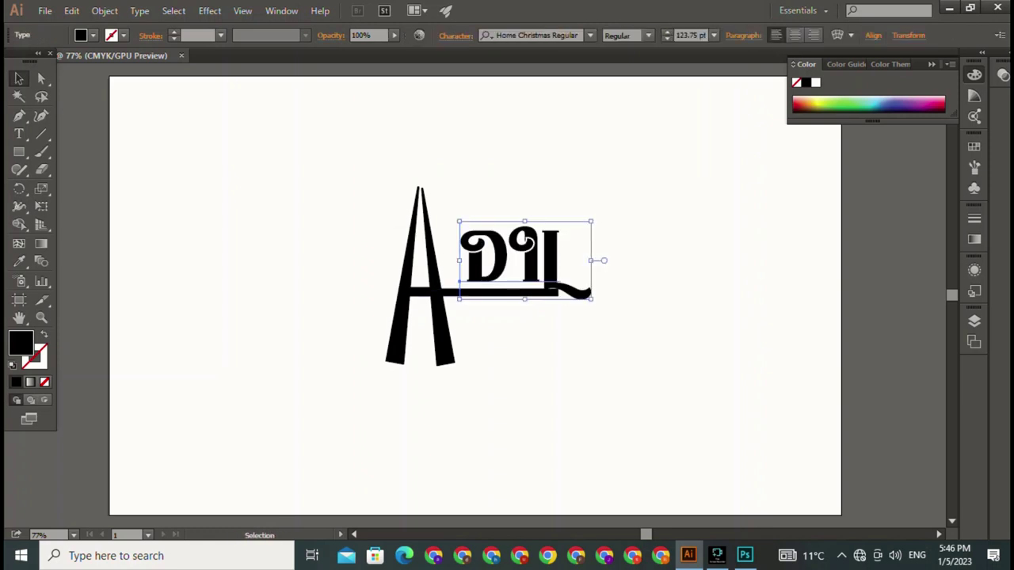
{"action": "key", "text": "ctrl+shift+a"}
Delete the L so the text reads DI, and move it left beside the A.
{"action": "key", "text": "t"}
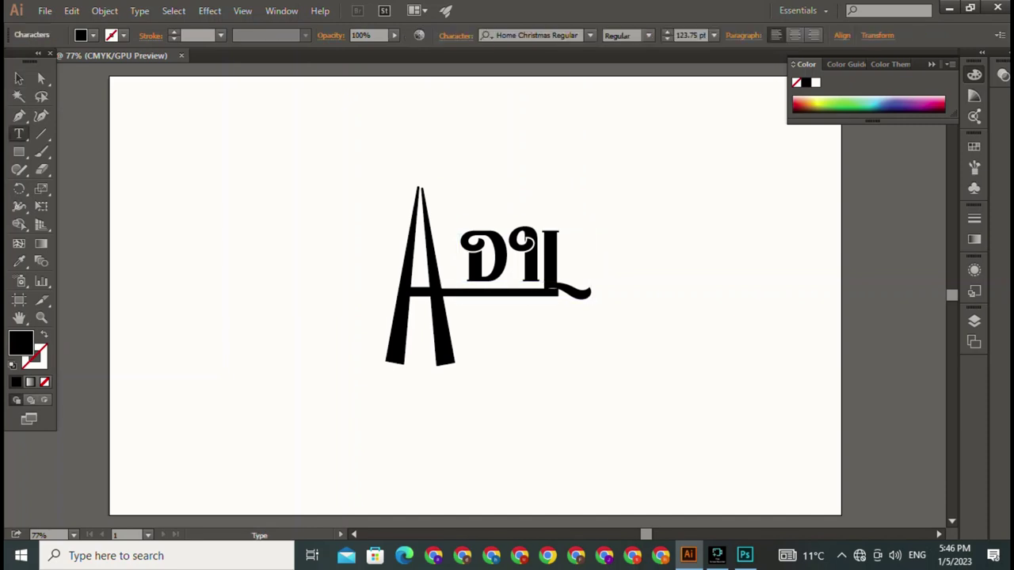
{"action": "left_click", "coordinate": [560, 260]}
{"action": "key", "text": "BackSpace"}
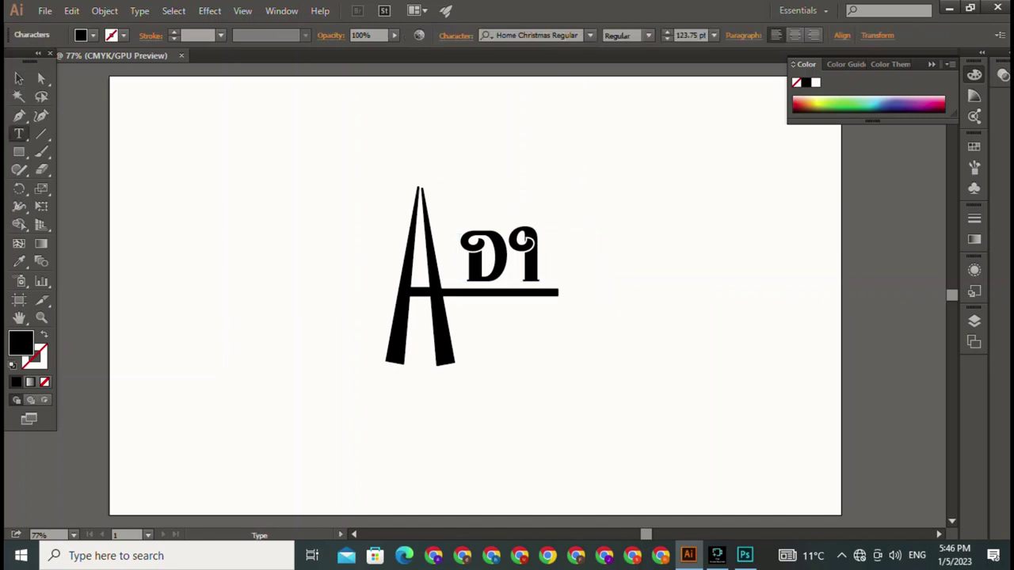
{"action": "left_click", "coordinate": [19, 78]}
{"action": "key", "text": "ctrl+shift+a"}
{"action": "left_click_drag", "start_coordinate": [499, 255], "coordinate": [482, 262]}
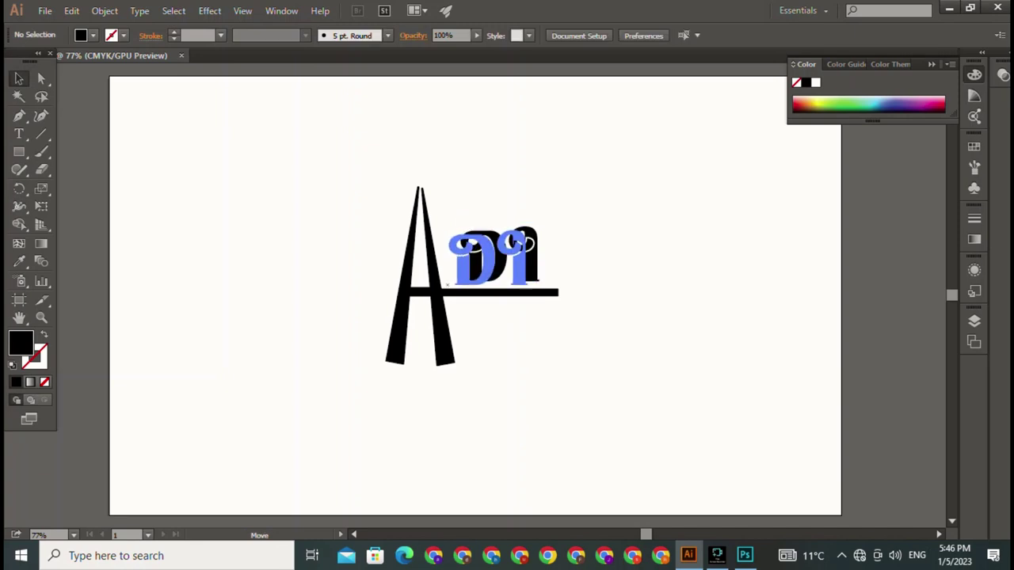
{"action": "key", "text": "ctrl+shift+a"}
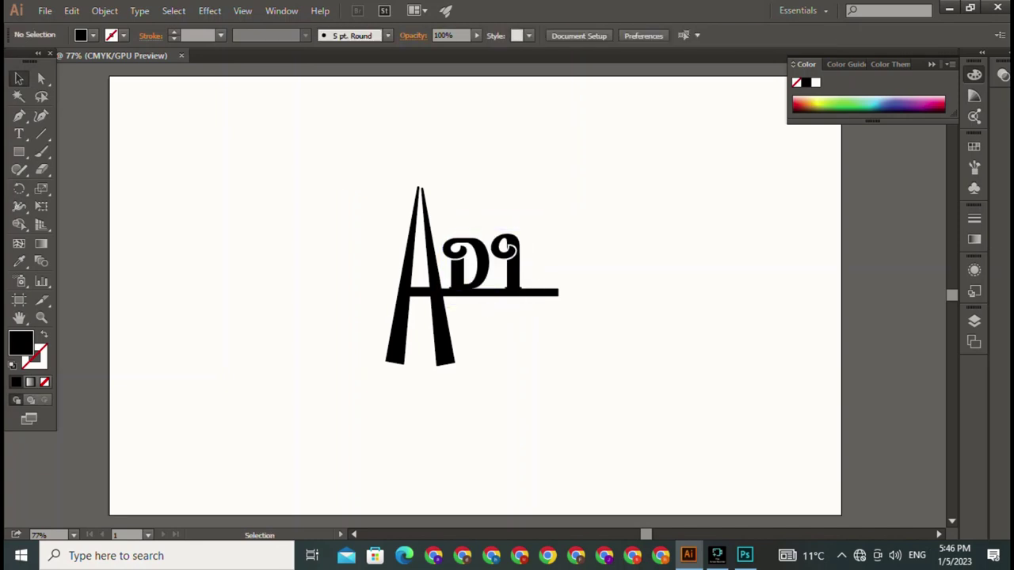
{"action": "key", "text": "t"}
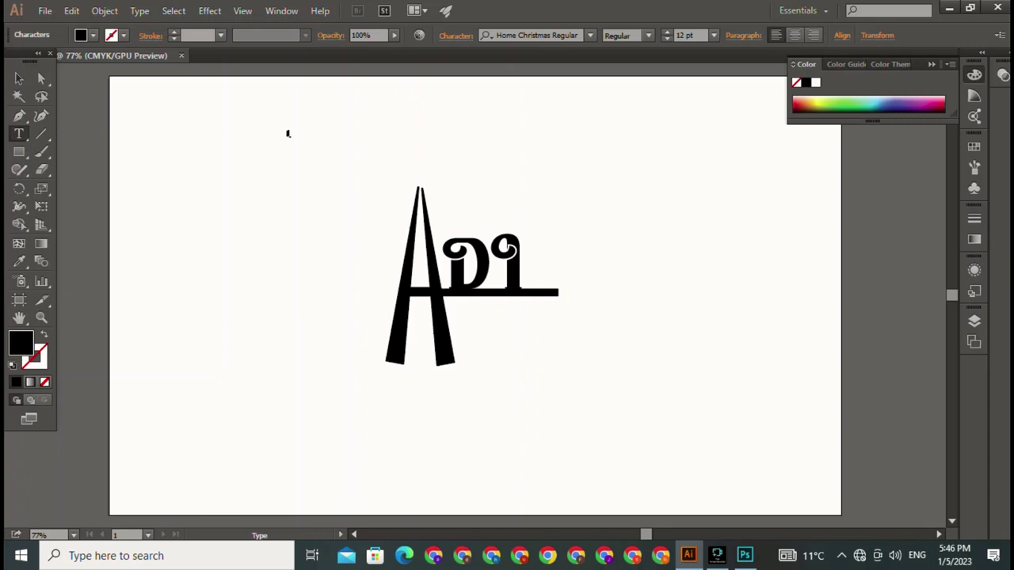
Scale the new L to 117.22 pt, then shorten and narrow it at the bar's right end.
{"action": "key", "text": "Escape"}
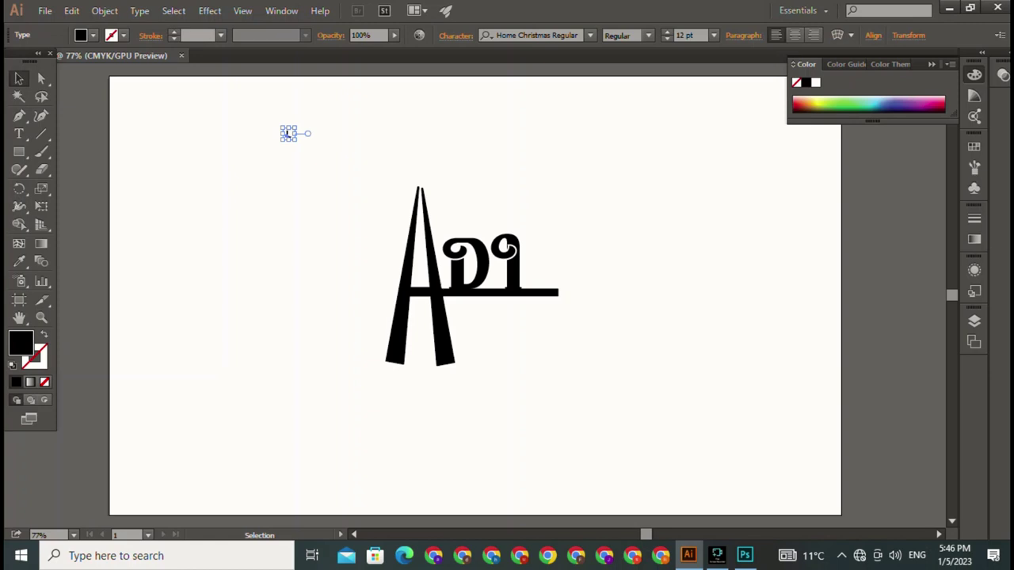
{"action": "mouse_move", "coordinate": [296, 140]}
{"action": "left_mouse_down"}
{"action": "mouse_move", "coordinate": [356, 203]}
{"action": "mouse_move", "coordinate": [552, 264]}
{"action": "mouse_move", "coordinate": [551, 254]}
{"action": "left_mouse_up"}
{"action": "left_click_drag", "start_coordinate": [550, 206], "coordinate": [551, 225]}
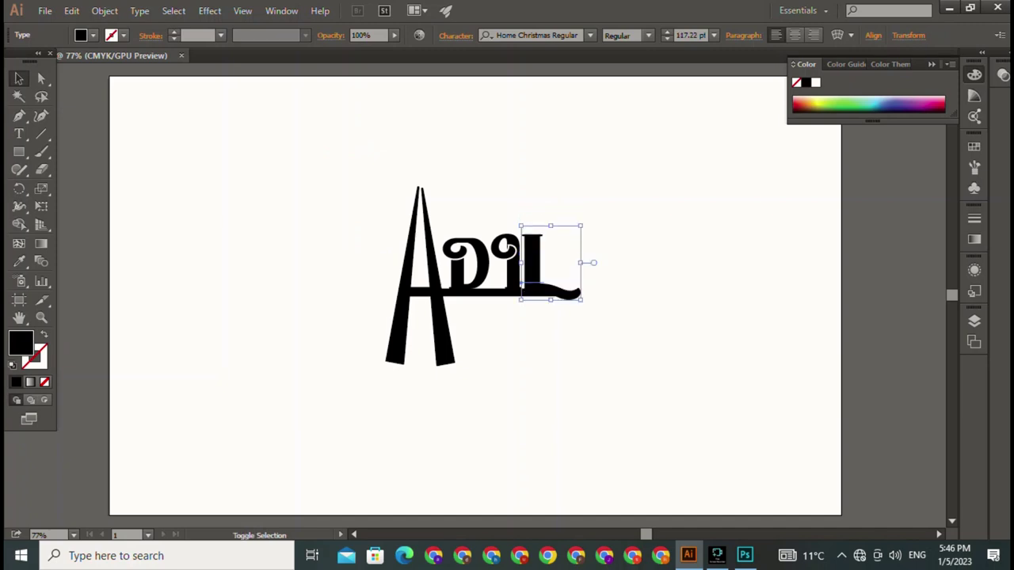
{"action": "left_click_drag", "start_coordinate": [582, 262], "coordinate": [565, 262]}
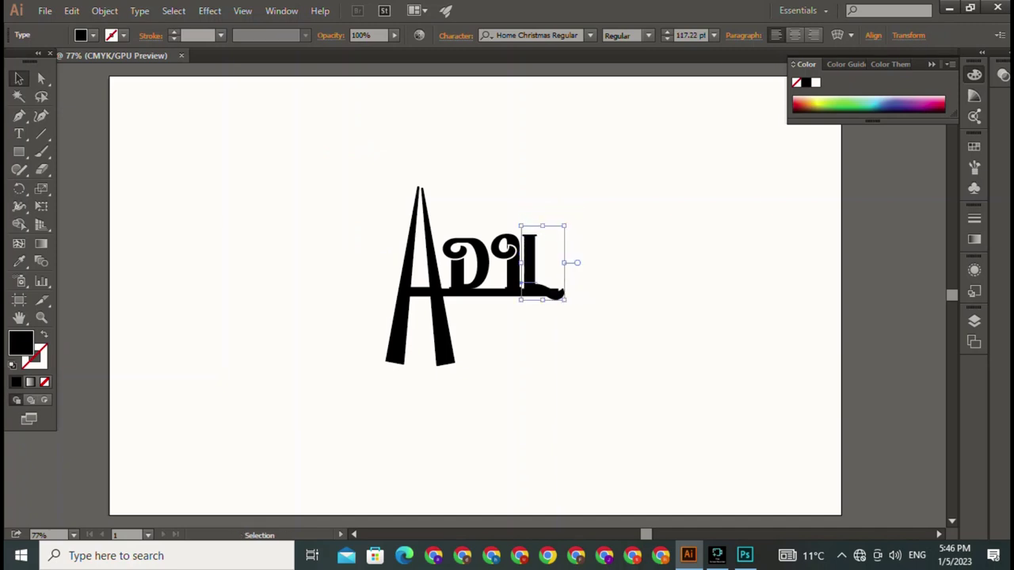
{"action": "key", "text": "ctrl+shift+a"}
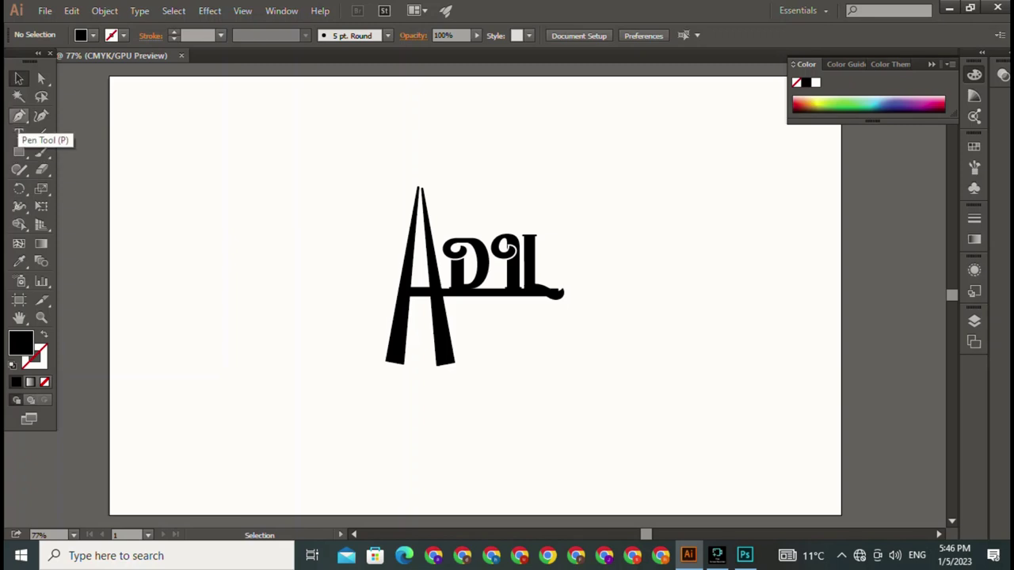
Draw a 288.312 pt black square left of the logo and round its top-right corner to 148.7 pt.
{"action": "left_click", "coordinate": [19, 151]}
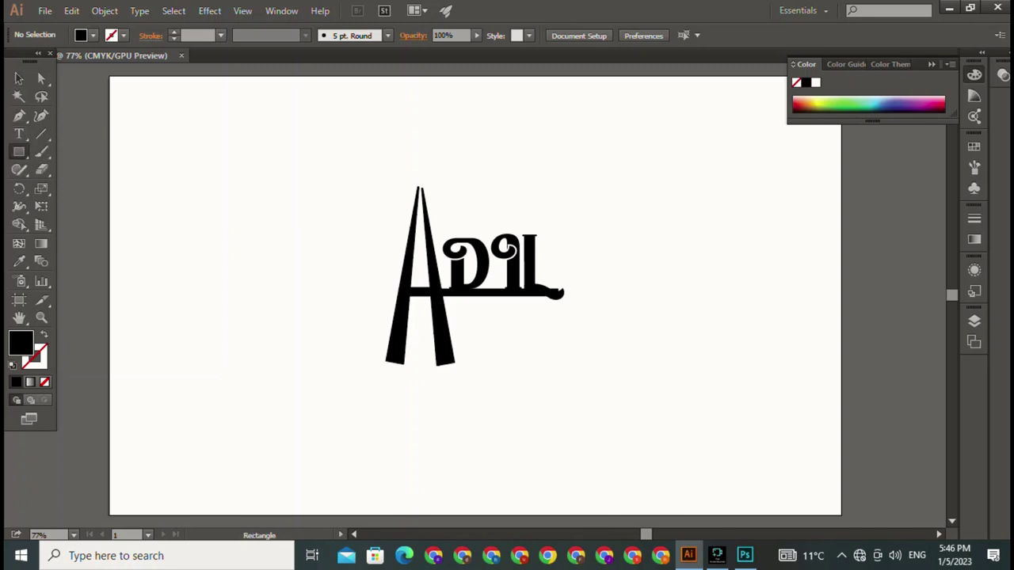
{"action": "mouse_move", "coordinate": [172, 117]}
{"action": "left_mouse_down"}
{"action": "mouse_move", "coordinate": [348, 292]}
{"action": "mouse_move", "coordinate": [339, 282]}
{"action": "left_mouse_up"}
{"action": "key", "text": "a"}
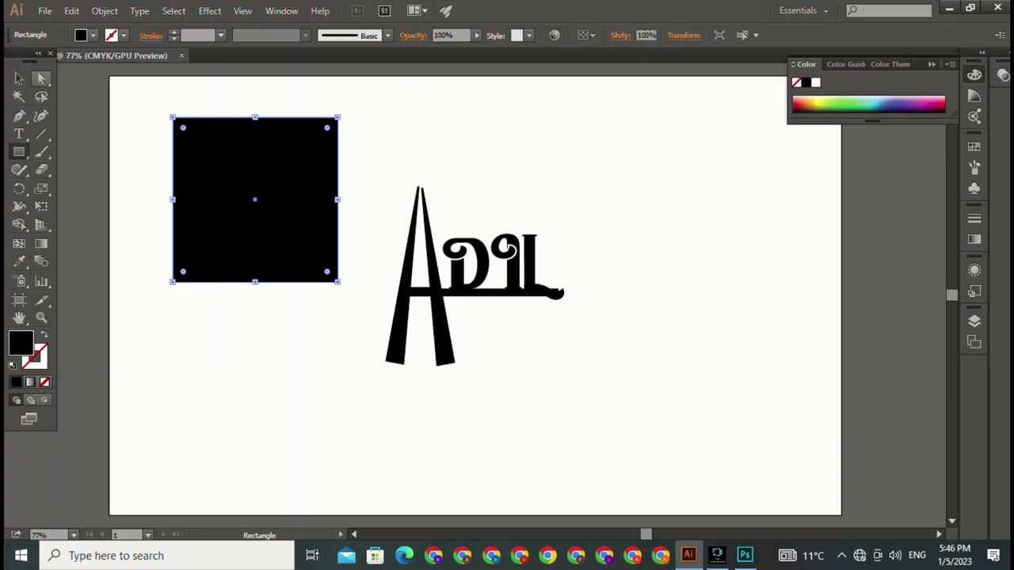
{"action": "left_click", "coordinate": [338, 117]}
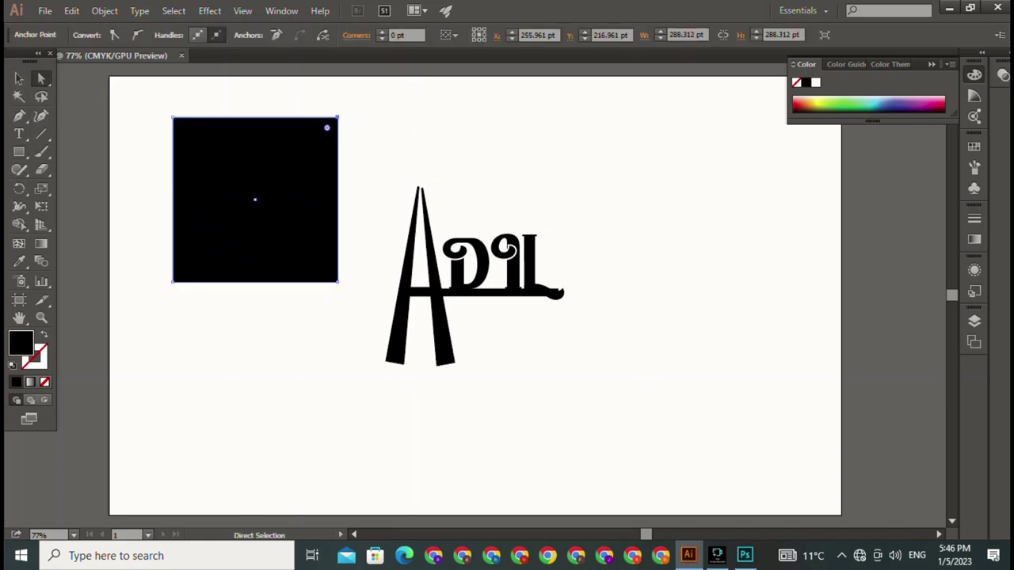
{"action": "mouse_move", "coordinate": [326, 128]}
{"action": "left_mouse_down"}
{"action": "mouse_move", "coordinate": [188, 266]}
{"action": "mouse_move", "coordinate": [252, 202]}
{"action": "left_mouse_up"}
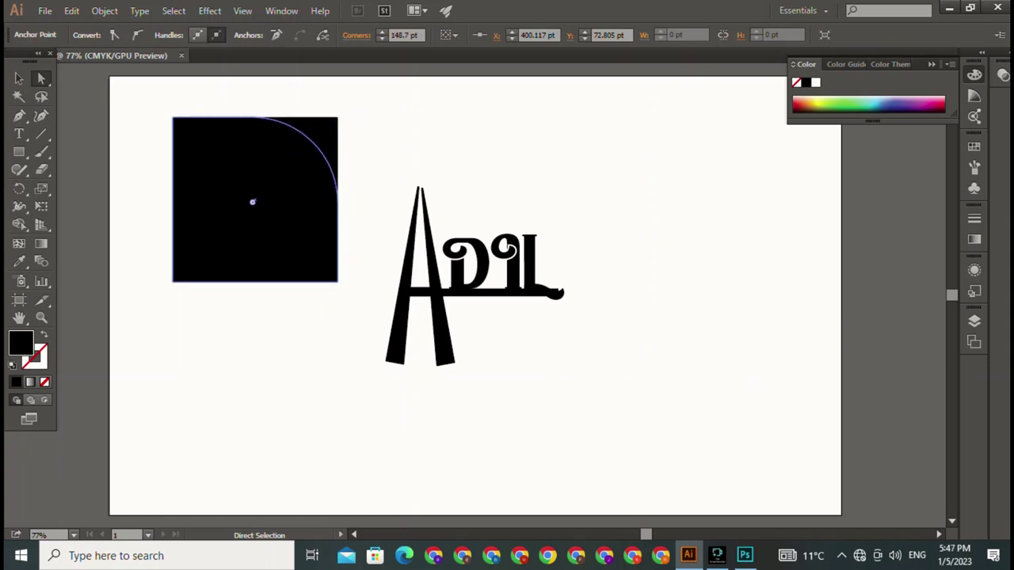
{"action": "key", "text": "v"}
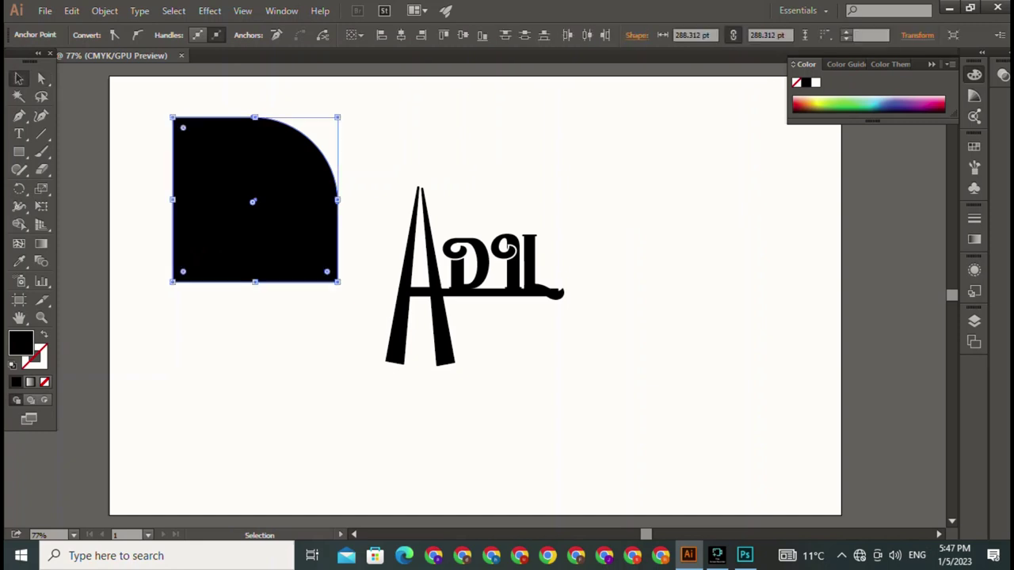
{"action": "key", "text": "ctrl+shift+a"}
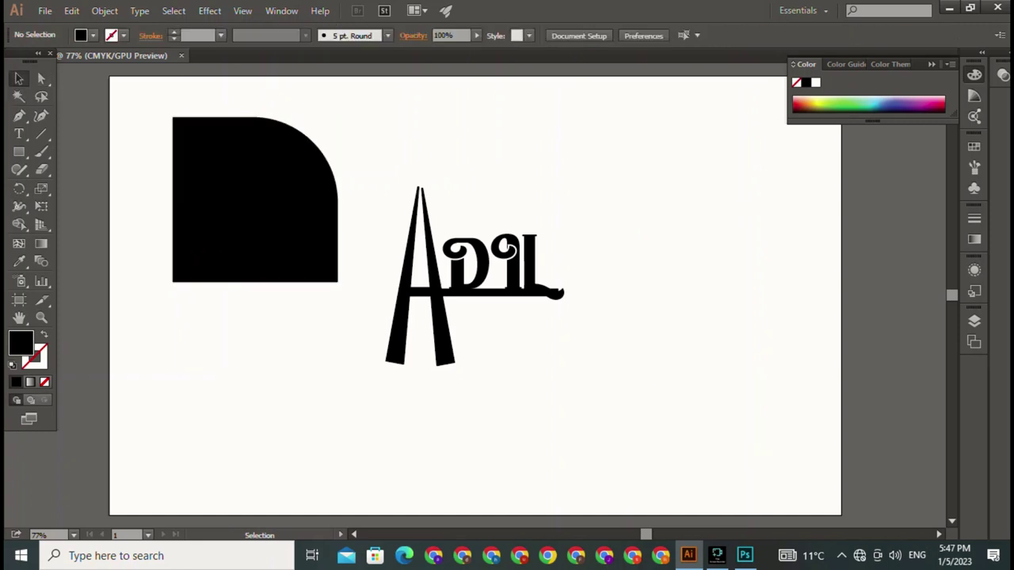
{"action": "left_click", "coordinate": [19, 151]}
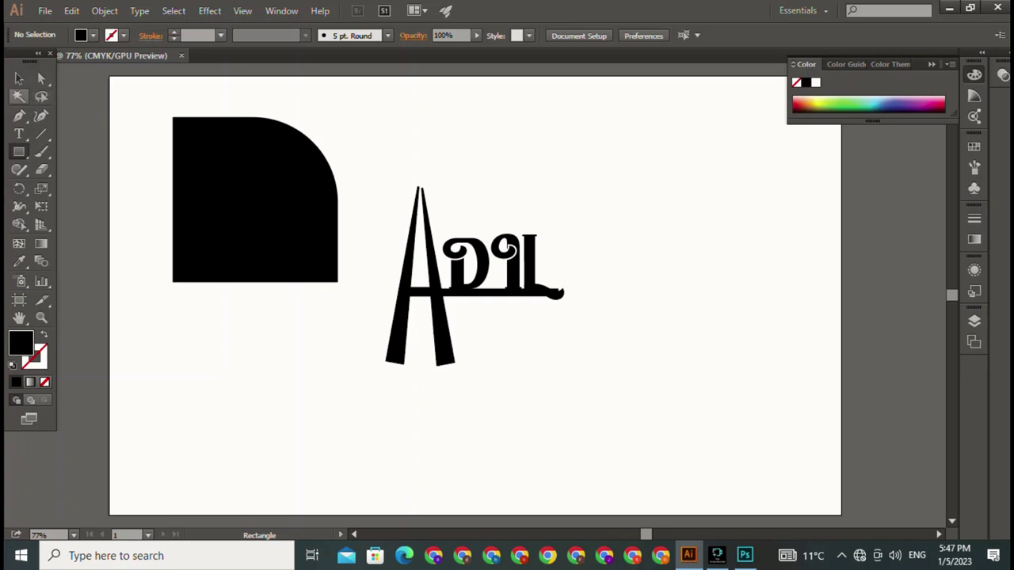
Undo the corner rounding and duplicate the black square directly below it.
{"action": "left_click", "coordinate": [19, 77]}
{"action": "left_click", "coordinate": [254, 199]}
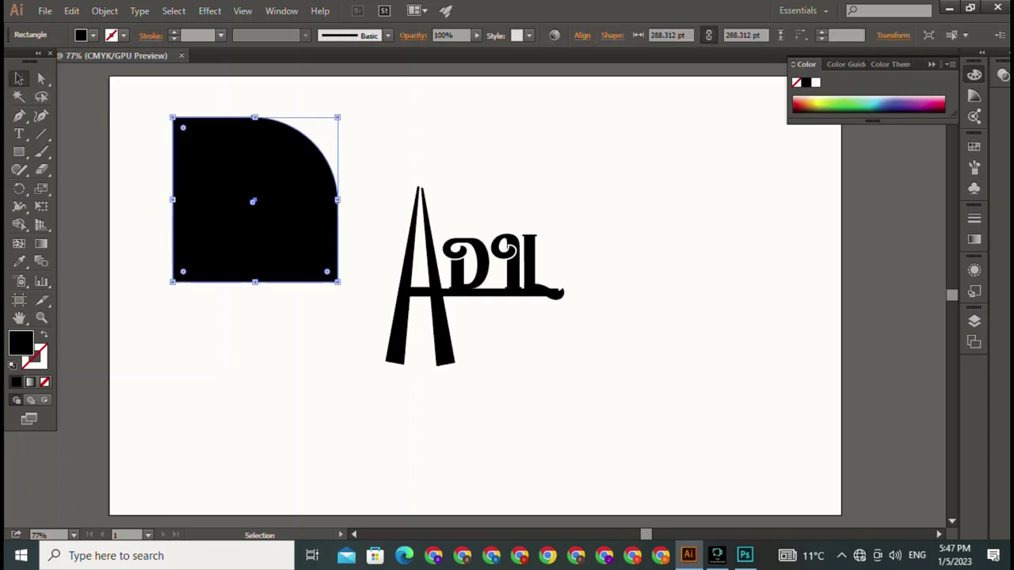
{"action": "key", "text": "ctrl+z"}
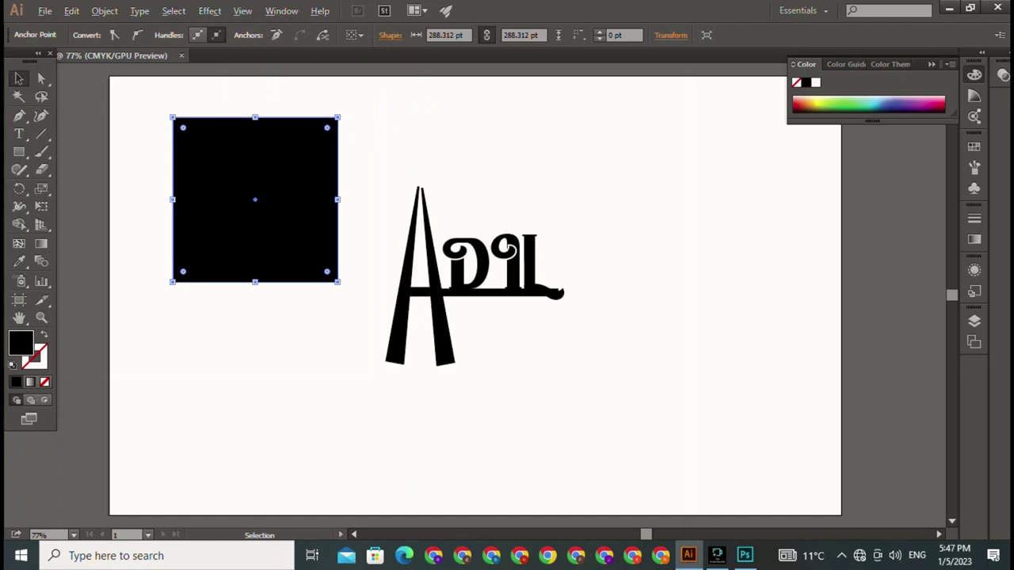
{"action": "left_click_drag", "start_coordinate": [254, 199], "coordinate": [242, 396]}
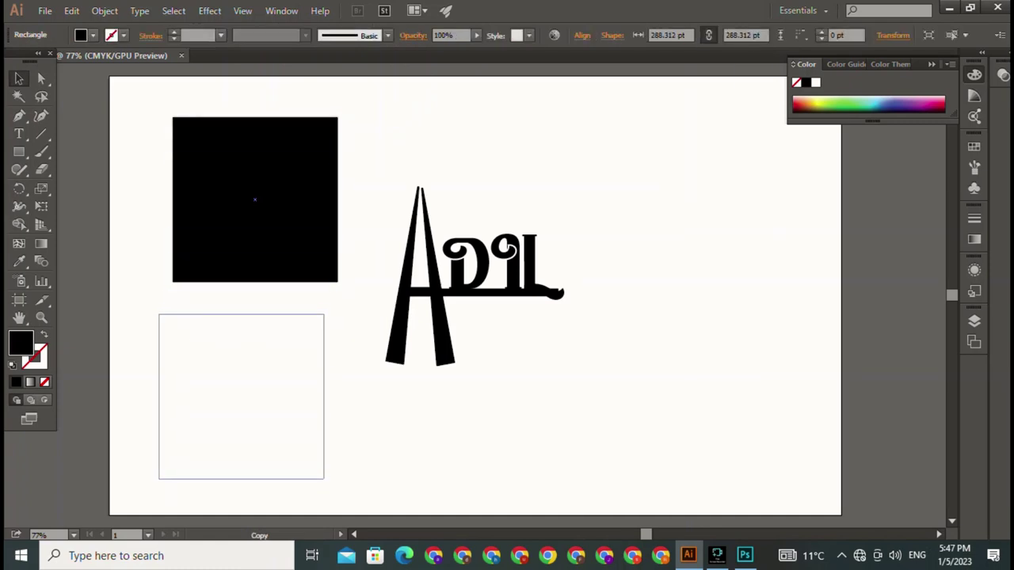
Round the top square's top-right corner into a 181.82 pt arc.
{"action": "key", "text": "a"}
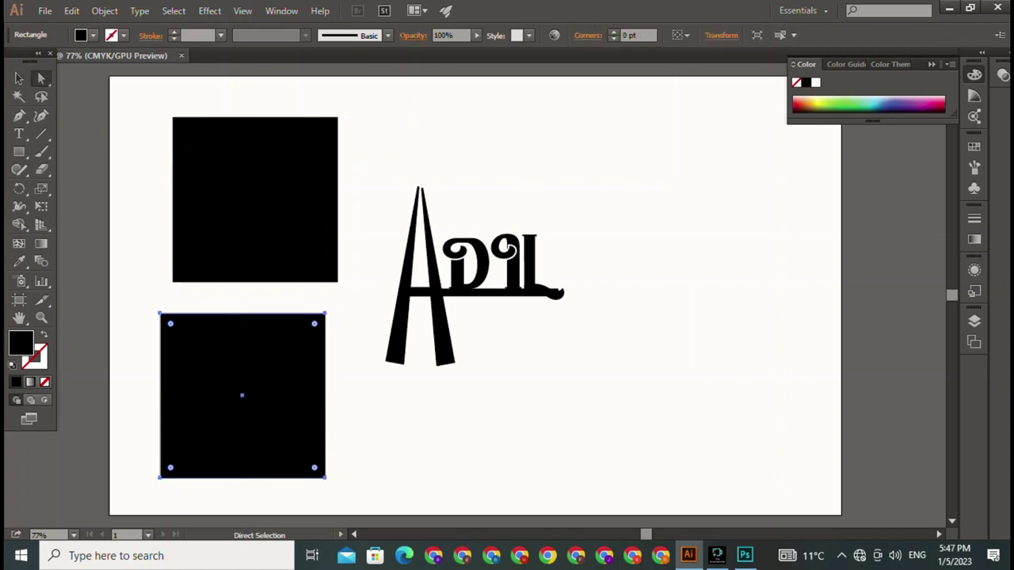
{"action": "left_click_drag", "start_coordinate": [396, 79], "coordinate": [285, 164]}
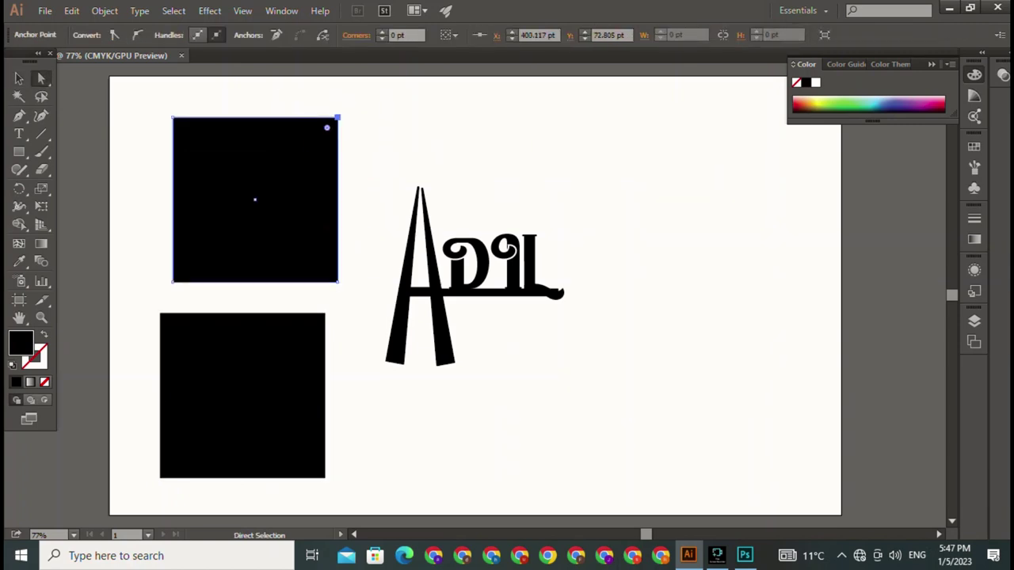
{"action": "left_click_drag", "start_coordinate": [328, 125], "coordinate": [293, 163]}
{"action": "left_click_drag", "start_coordinate": [256, 198], "coordinate": [233, 221]}
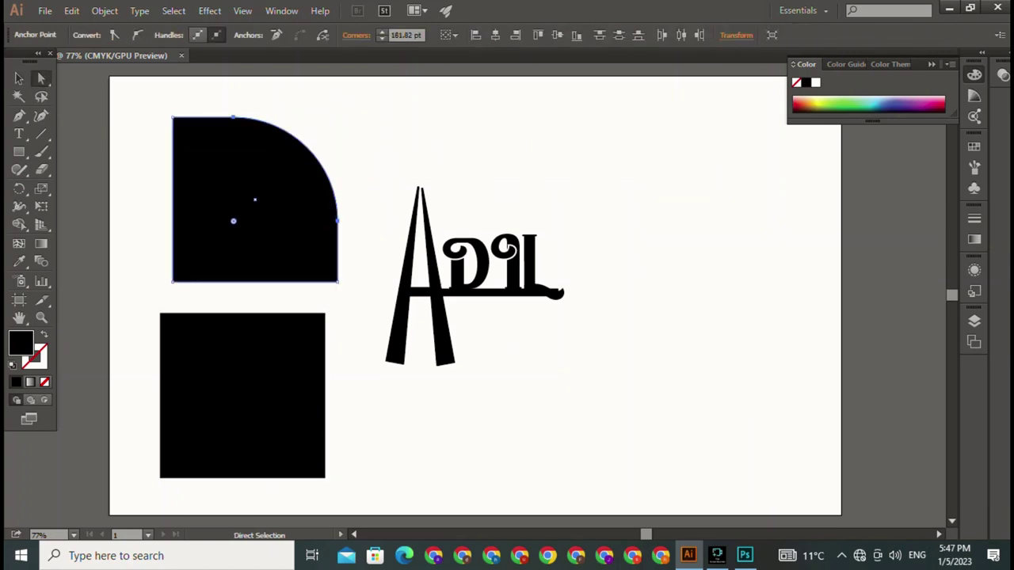
Move the bottom copy square back up onto the rounded shape.
{"action": "key", "text": "v"}
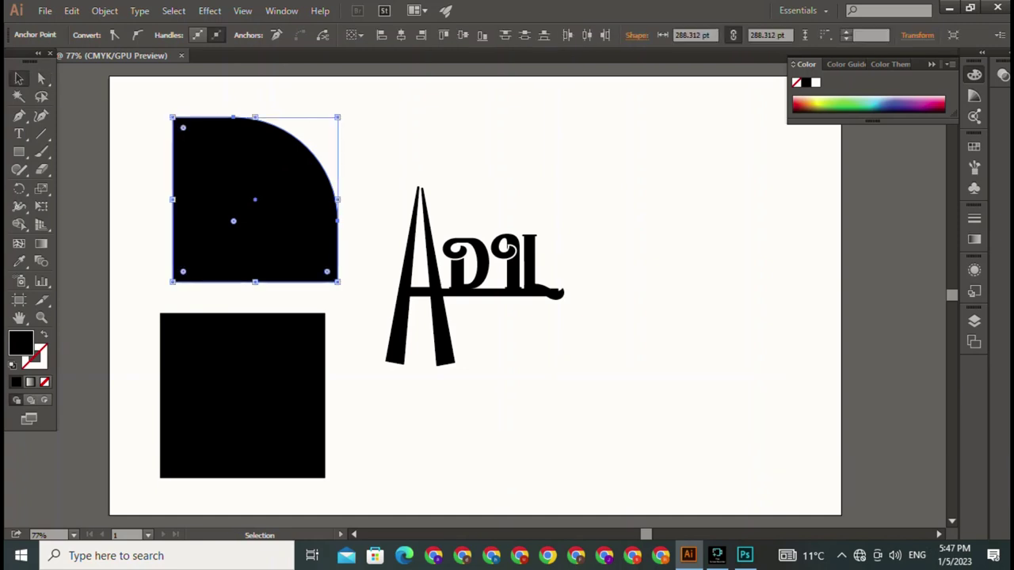
{"action": "key", "text": "ctrl+shift+a"}
{"action": "left_click", "coordinate": [241, 396]}
{"action": "left_click_drag", "start_coordinate": [253, 198], "coordinate": [252, 198]}
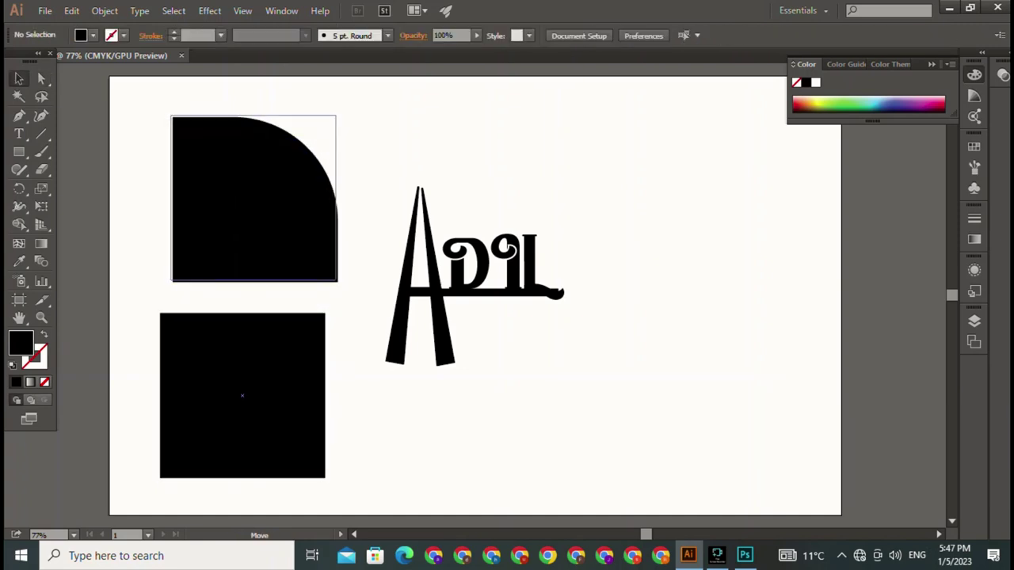
Align the square over the rounded shape and give it no fill and a thicker black outline.
{"action": "left_click_drag", "start_coordinate": [253, 198], "coordinate": [254, 200]}
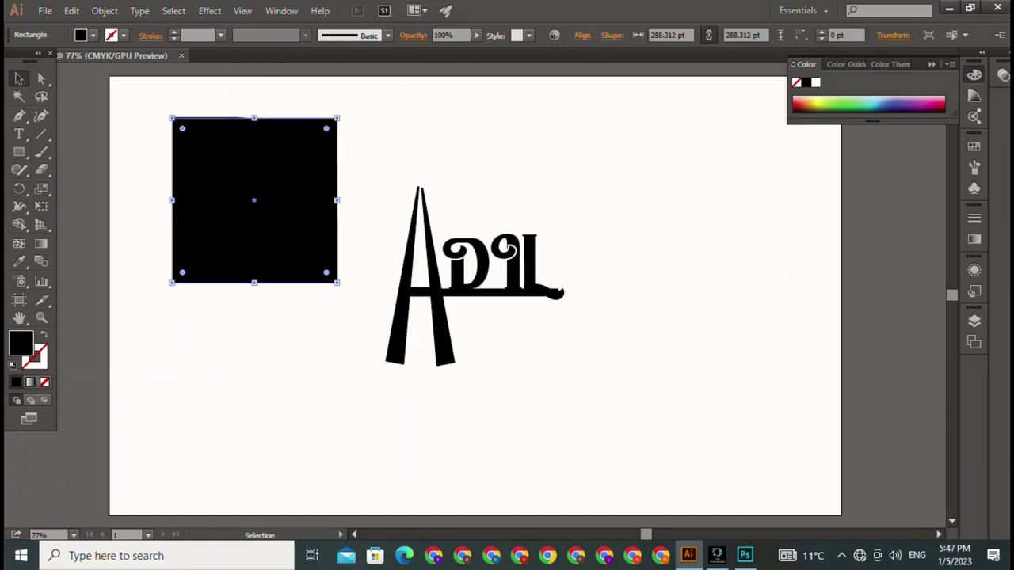
{"action": "left_click", "coordinate": [92, 35]}
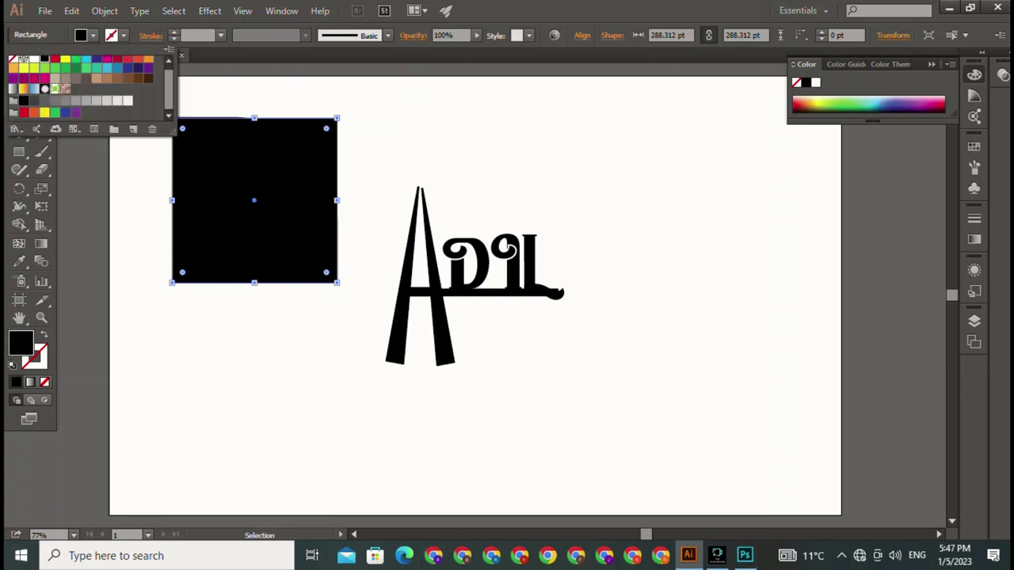
{"action": "left_click", "coordinate": [13, 59]}
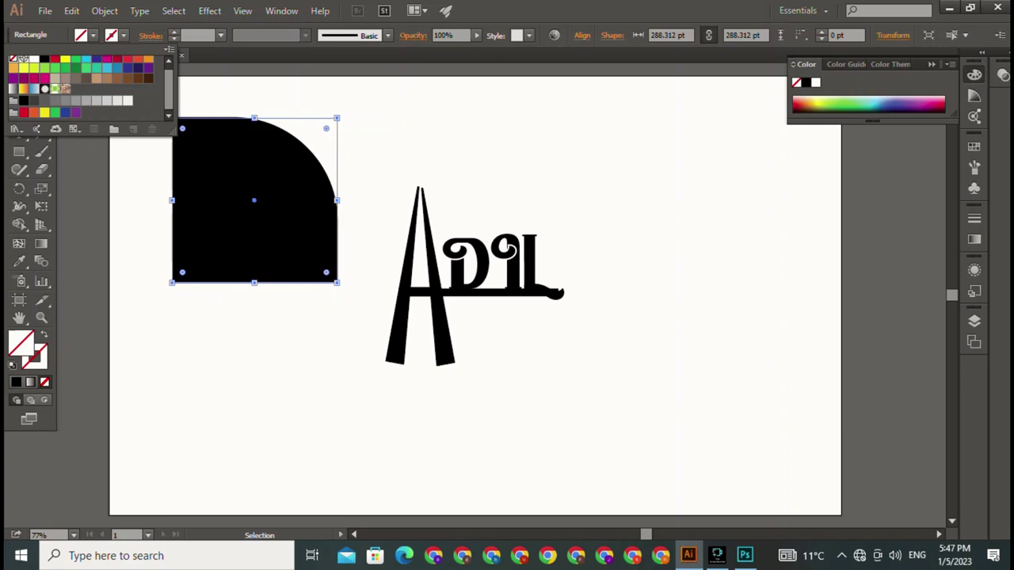
{"action": "left_click", "coordinate": [123, 35]}
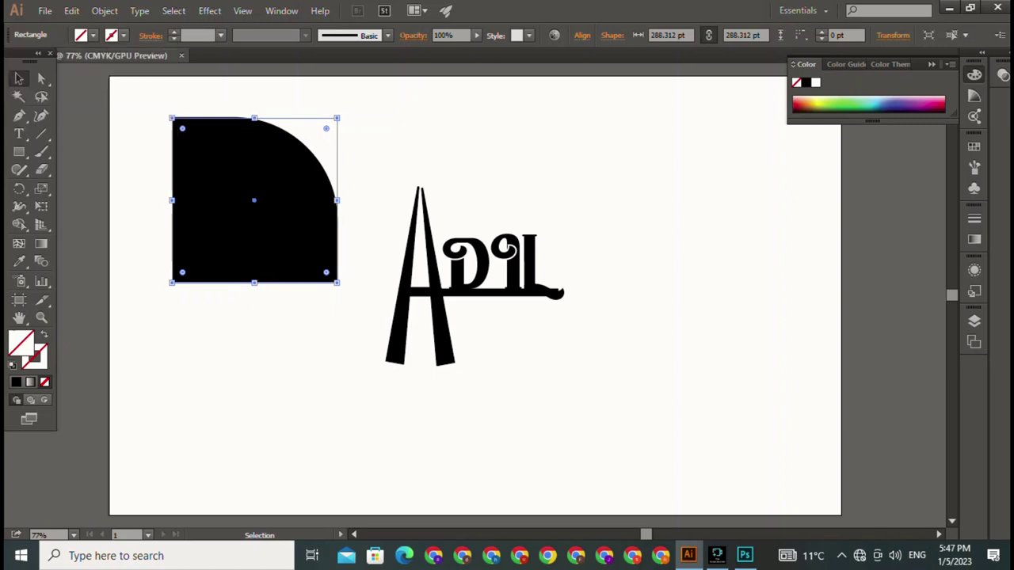
{"action": "left_click", "coordinate": [124, 35]}
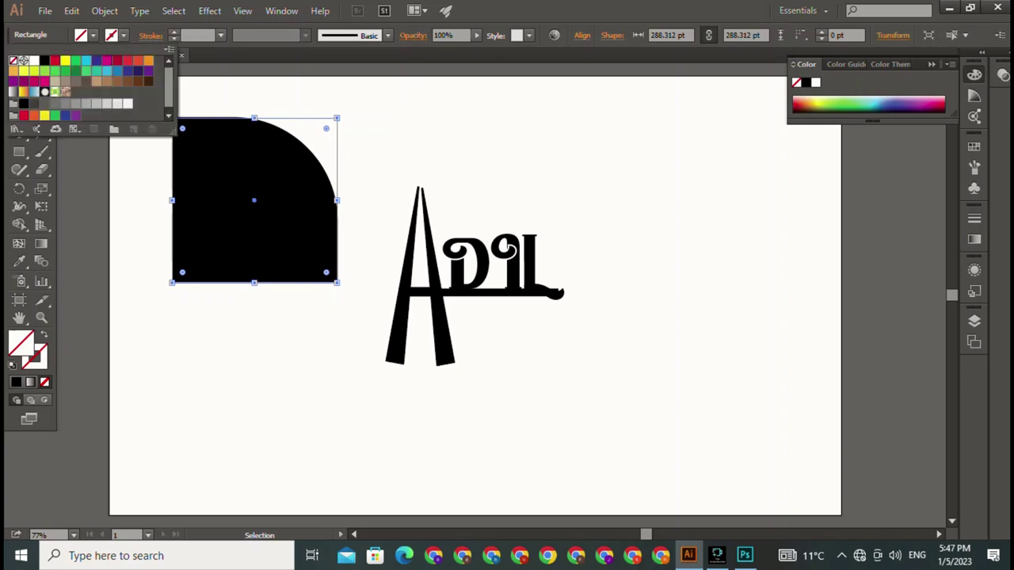
{"action": "left_click", "coordinate": [44, 60]}
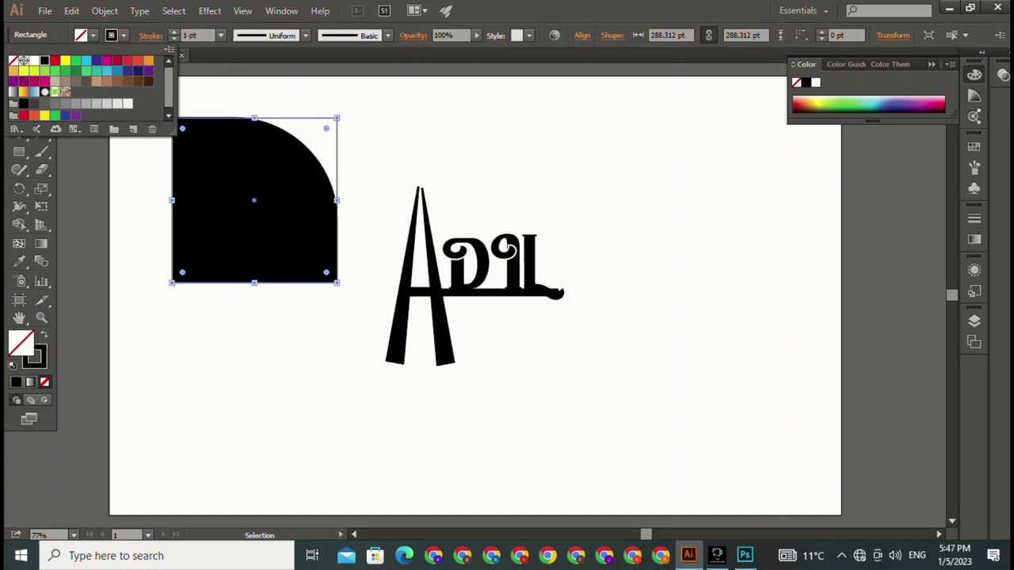
{"action": "key", "text": "Escape"}
{"action": "key", "text": "Up"}
{"action": "key", "text": "Up"}
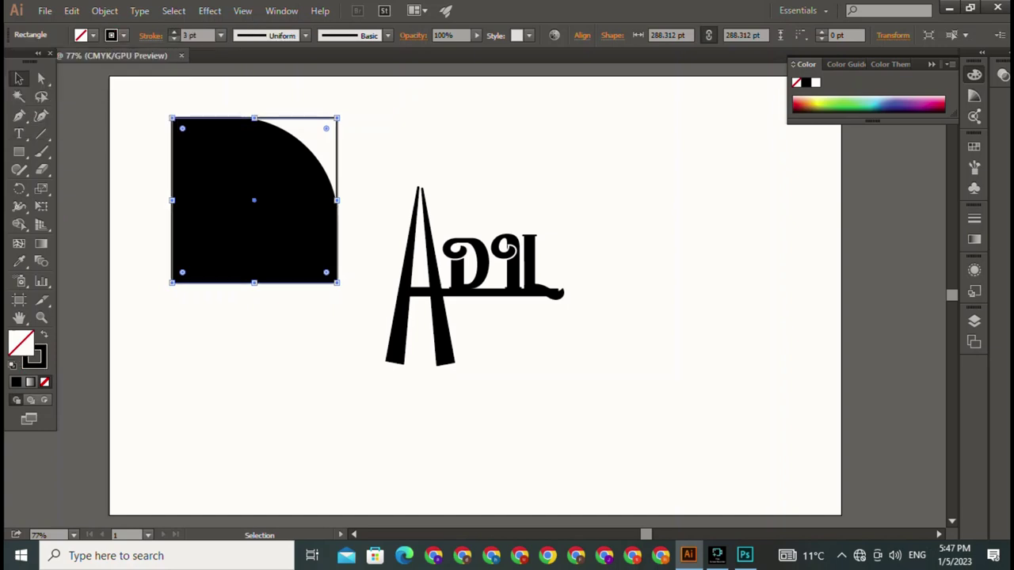
{"action": "key", "text": "Up"}
Give the rounded shape no fill and a 3 pt black outline.
{"action": "key", "text": "ctrl+shift+a"}
{"action": "left_click", "coordinate": [254, 199]}
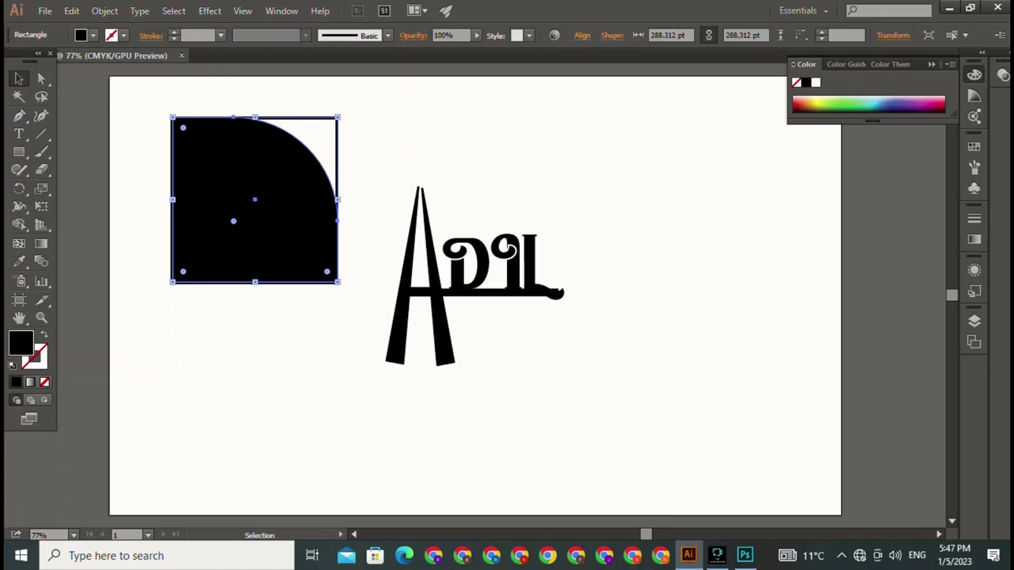
{"action": "left_click", "coordinate": [93, 34]}
{"action": "left_click", "coordinate": [13, 67]}
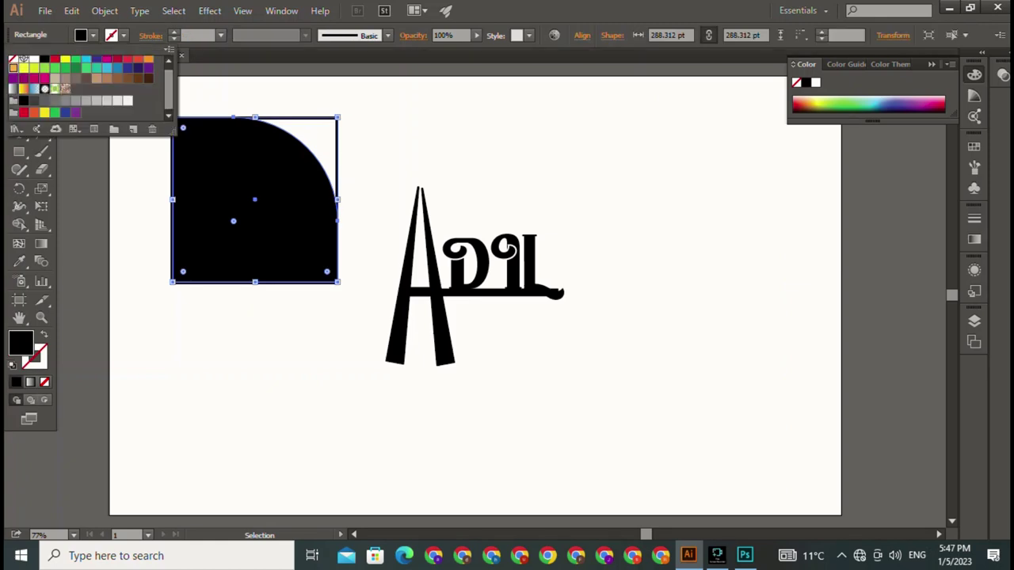
{"action": "left_click", "coordinate": [13, 59]}
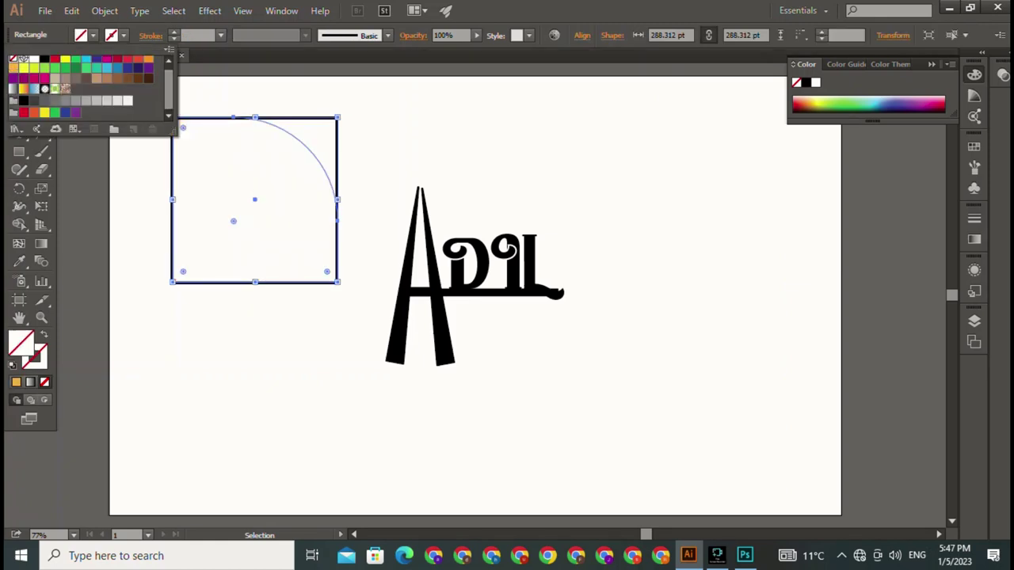
{"action": "left_click", "coordinate": [123, 35]}
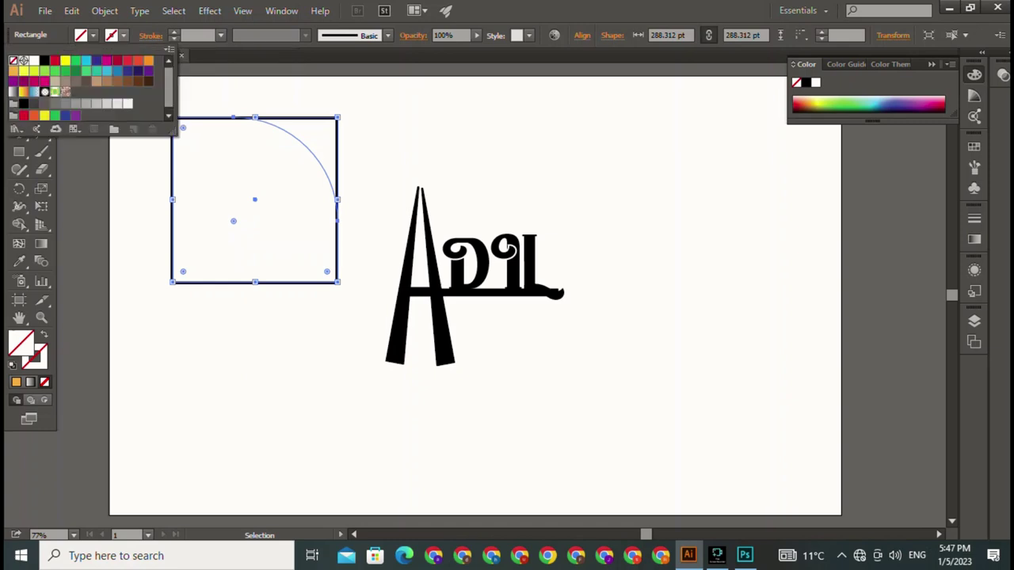
{"action": "left_click", "coordinate": [45, 60]}
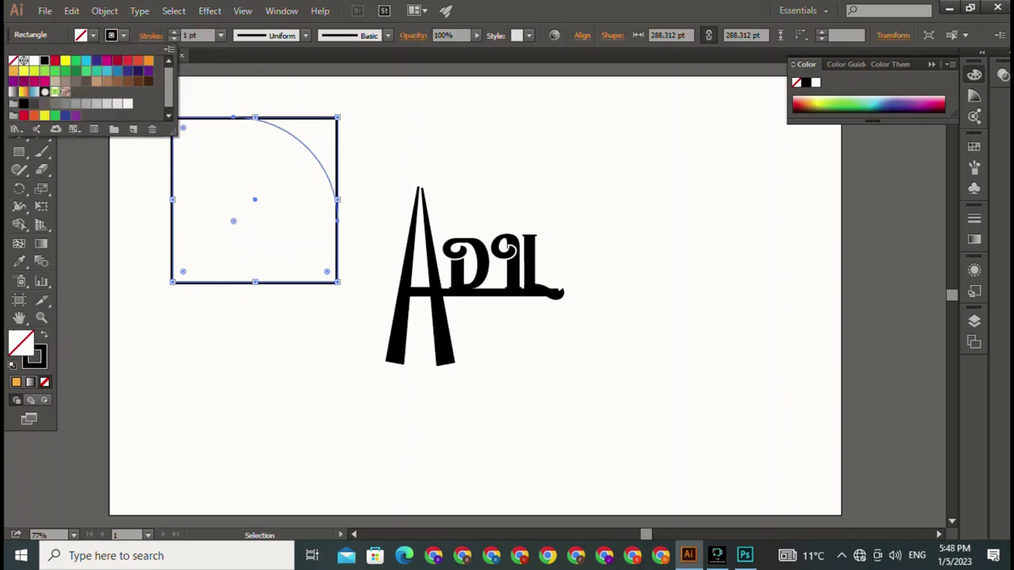
{"action": "key", "text": "Escape"}
{"action": "left_click", "coordinate": [174, 32]}
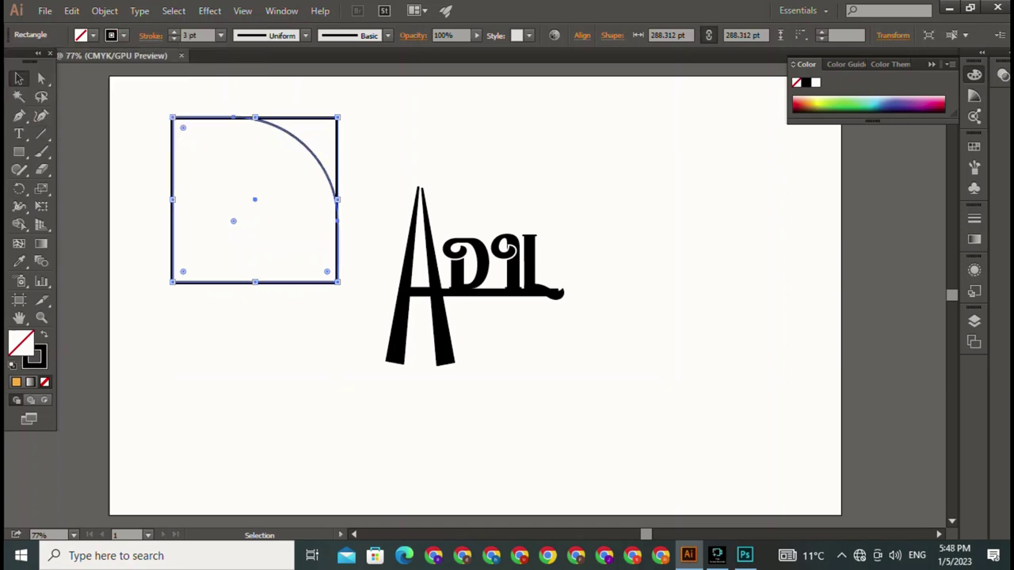
{"action": "key", "text": "ctrl+shift+a"}
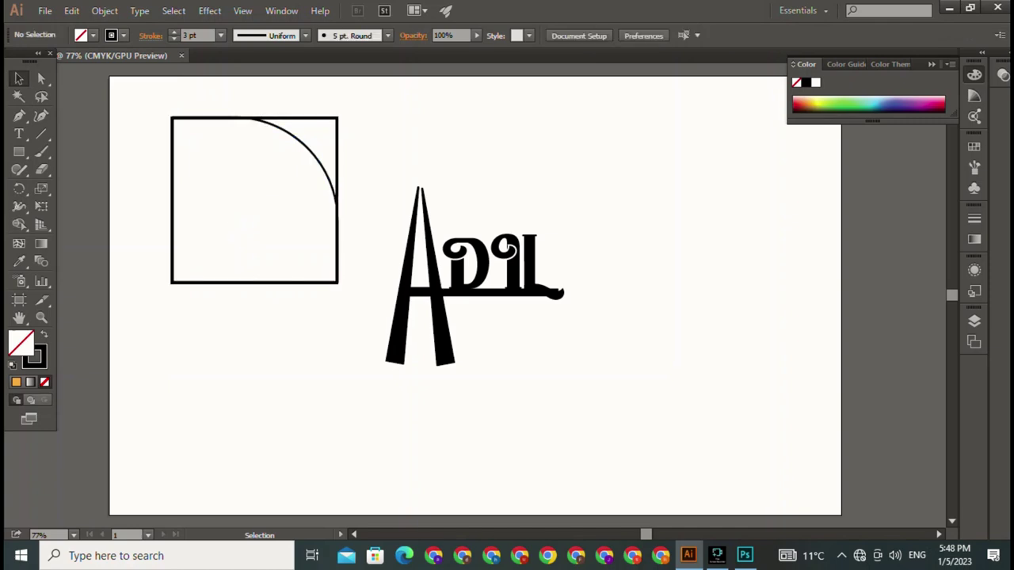
{"action": "key", "text": "ctrl+z"}
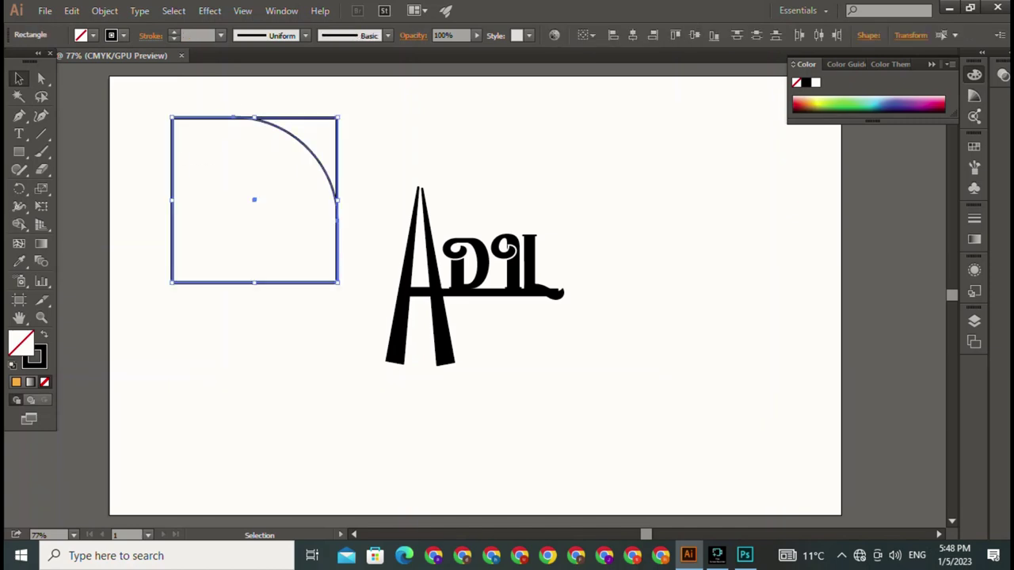
Move the arc-square frame to the right of the ADIL lettering.
{"action": "left_click_drag", "start_coordinate": [255, 200], "coordinate": [491, 279]}
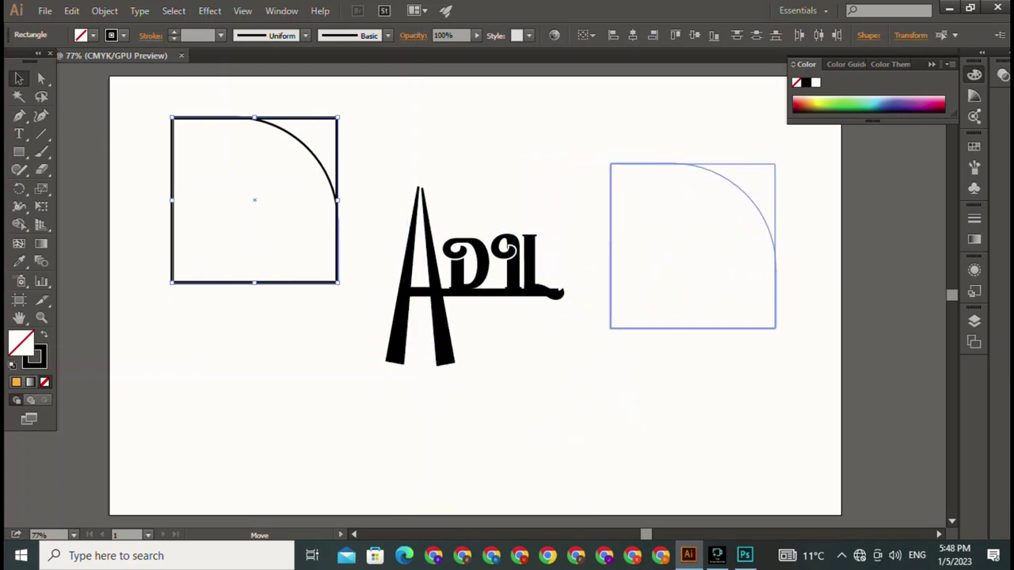
{"action": "left_click_drag", "start_coordinate": [489, 280], "coordinate": [726, 257]}
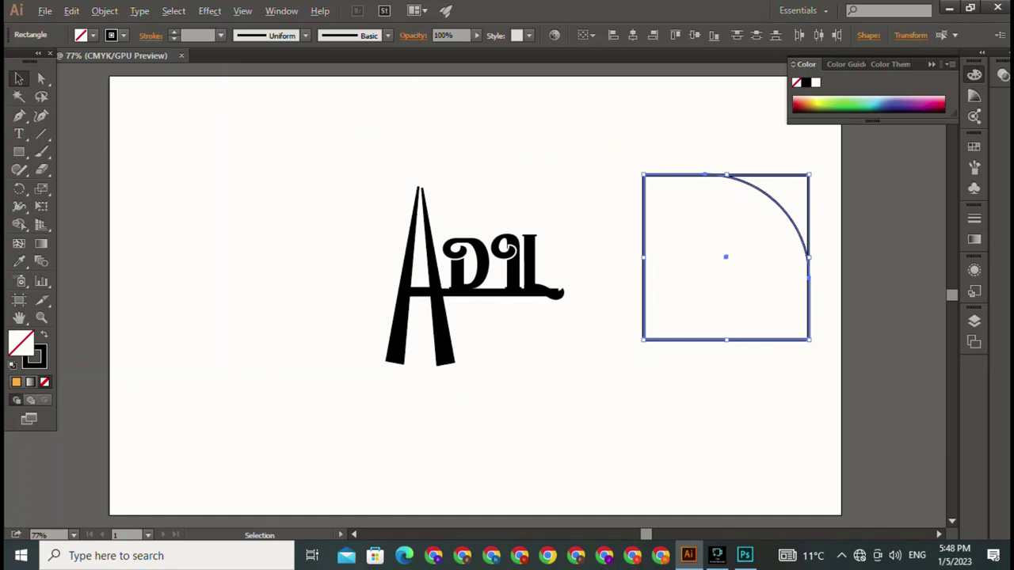
{"action": "mouse_move", "coordinate": [726, 257]}
{"action": "left_mouse_down"}
{"action": "mouse_move", "coordinate": [721, 332]}
{"action": "mouse_move", "coordinate": [268, 188]}
{"action": "left_mouse_up"}
{"action": "key", "text": "ctrl+z"}
Place a copy of the arc square below, reflect it vertically, and drag it left.
{"action": "left_click_drag", "start_coordinate": [726, 257], "coordinate": [721, 293]}
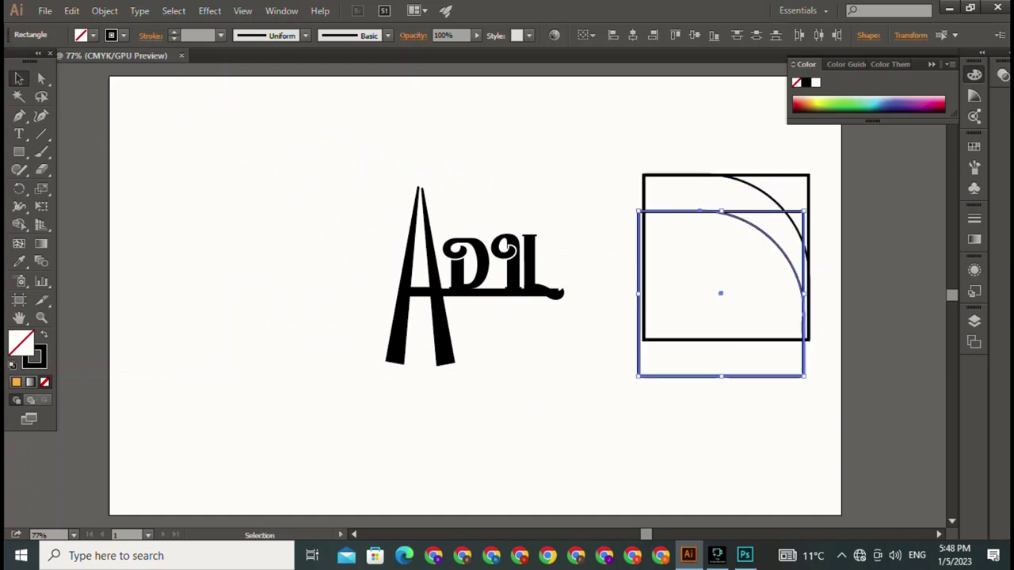
{"action": "right_click", "coordinate": [698, 378]}
{"action": "mouse_move", "coordinate": [741, 299]}
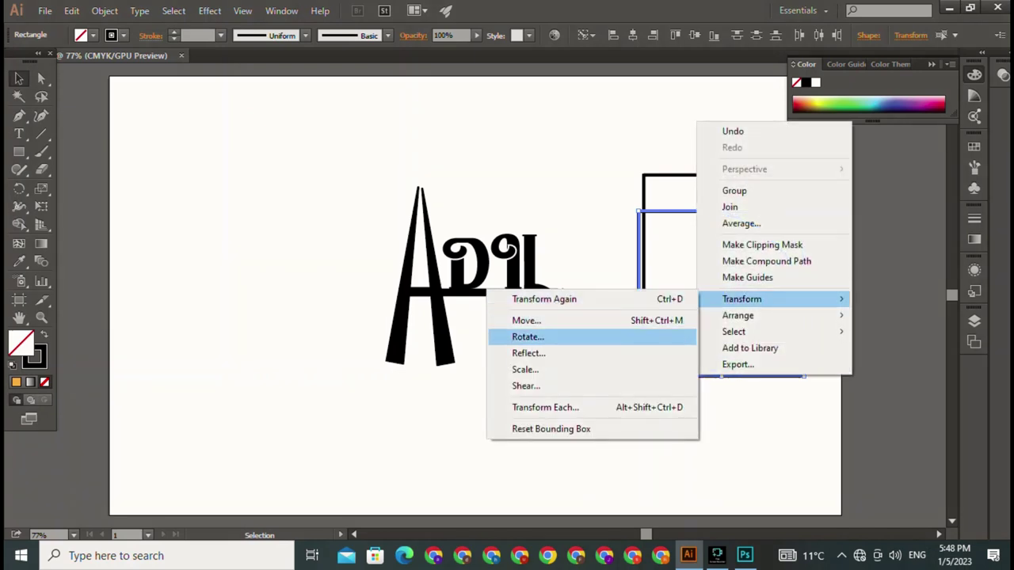
{"action": "left_click", "coordinate": [528, 354]}
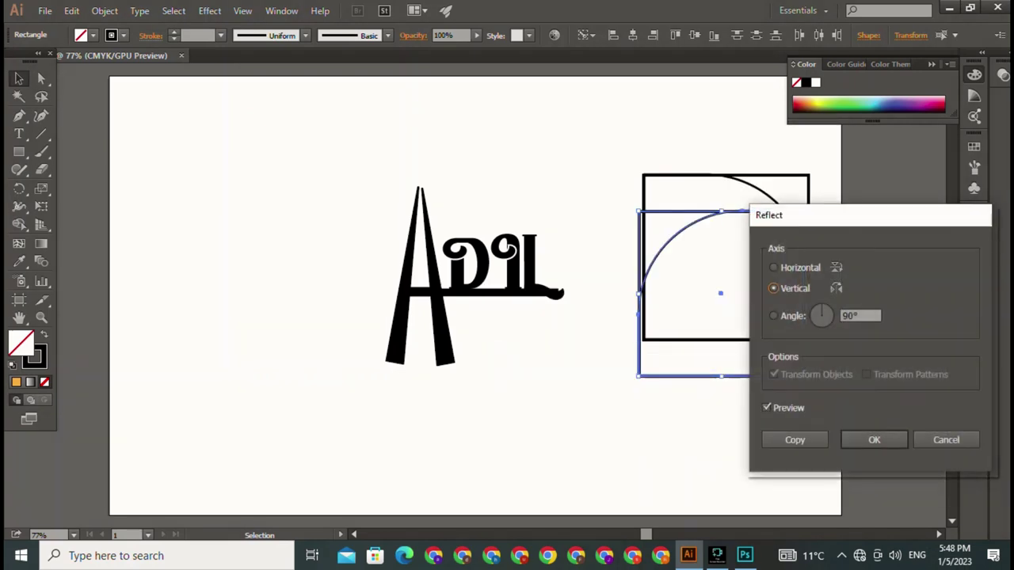
{"action": "left_click", "coordinate": [874, 439]}
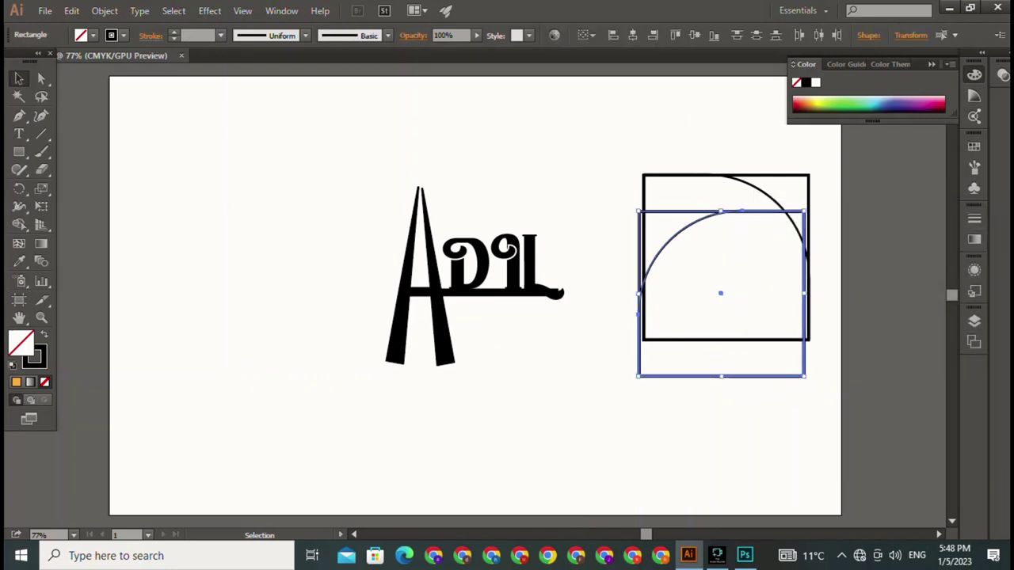
{"action": "left_click_drag", "start_coordinate": [720, 292], "coordinate": [557, 256]}
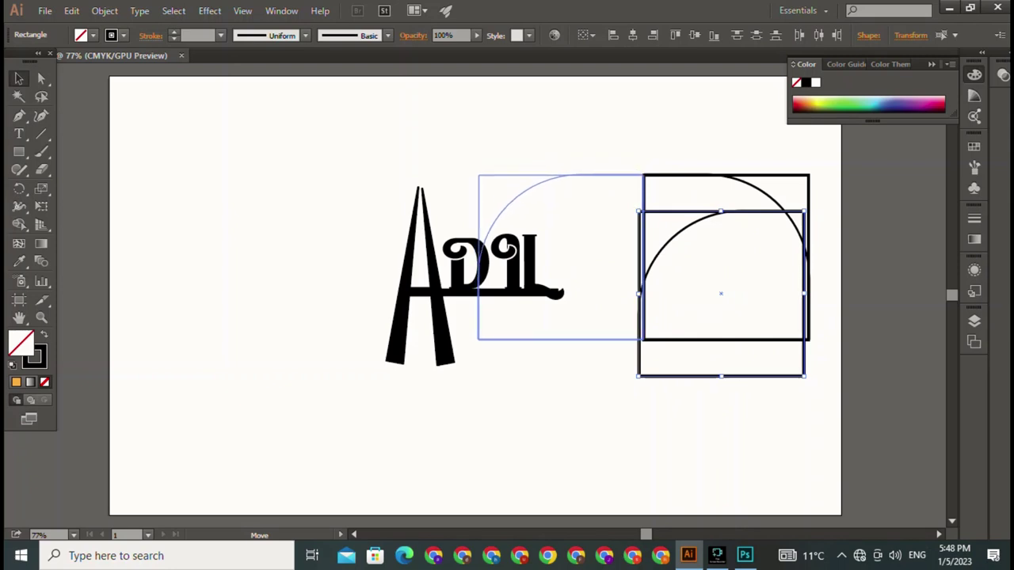
Place the mirrored square left of the original and duplicate the pair below.
{"action": "left_click_drag", "start_coordinate": [557, 256], "coordinate": [560, 255]}
{"action": "key", "text": "ctrl+shift+a"}
{"action": "left_click_drag", "start_coordinate": [604, 133], "coordinate": [681, 216]}
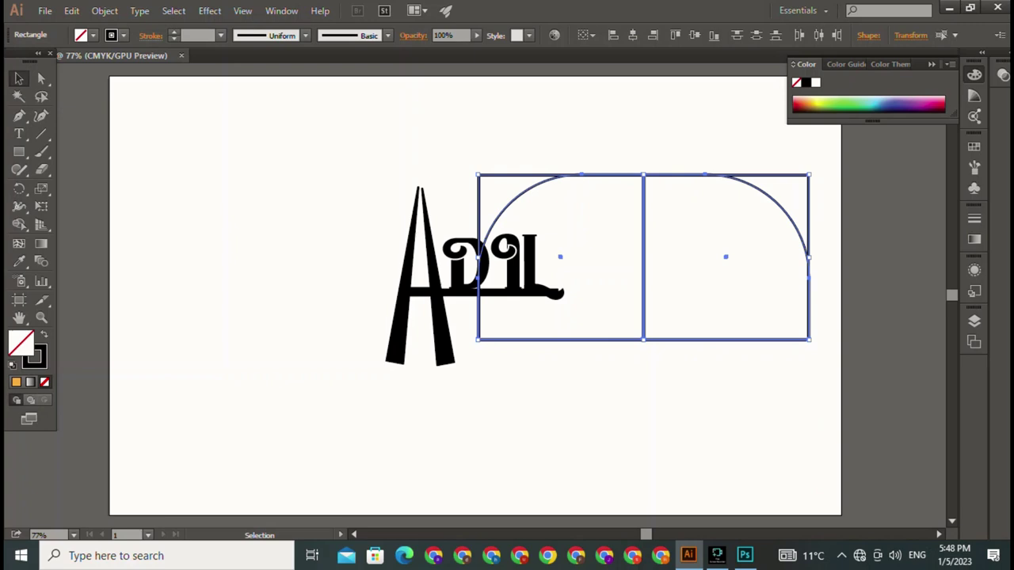
{"action": "left_click_drag", "start_coordinate": [561, 257], "coordinate": [560, 377]}
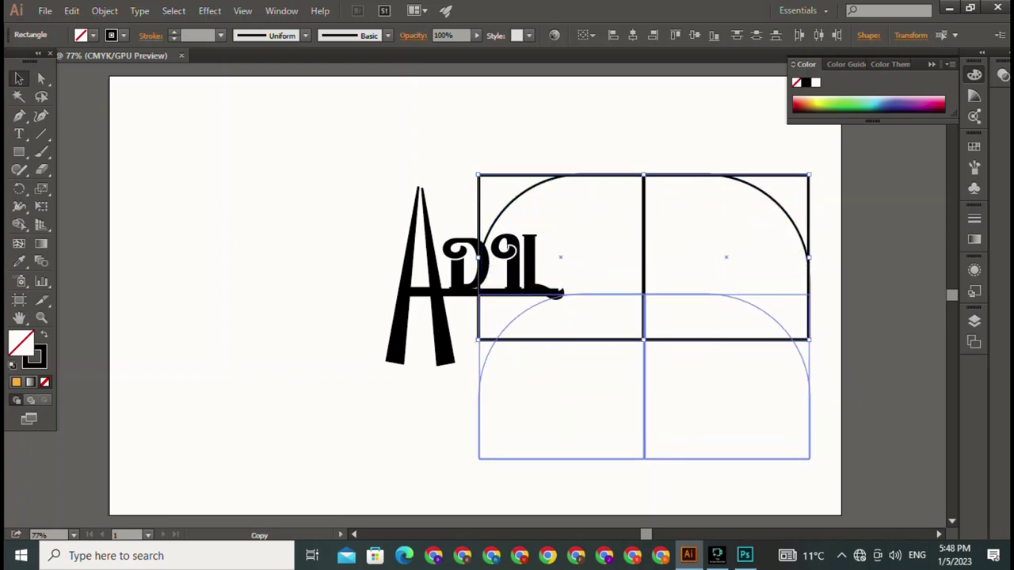
{"action": "key", "text": "ctrl+shift+a"}
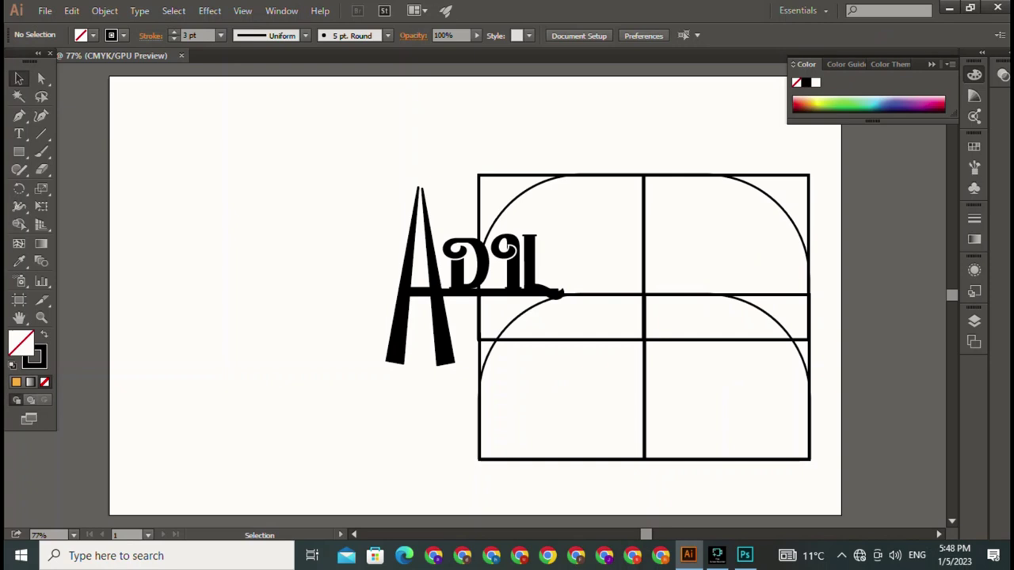
Reflect the lower pair across a 0° axis so it sits upside down.
{"action": "left_click", "coordinate": [666, 458]}
{"action": "right_click", "coordinate": [663, 402]}
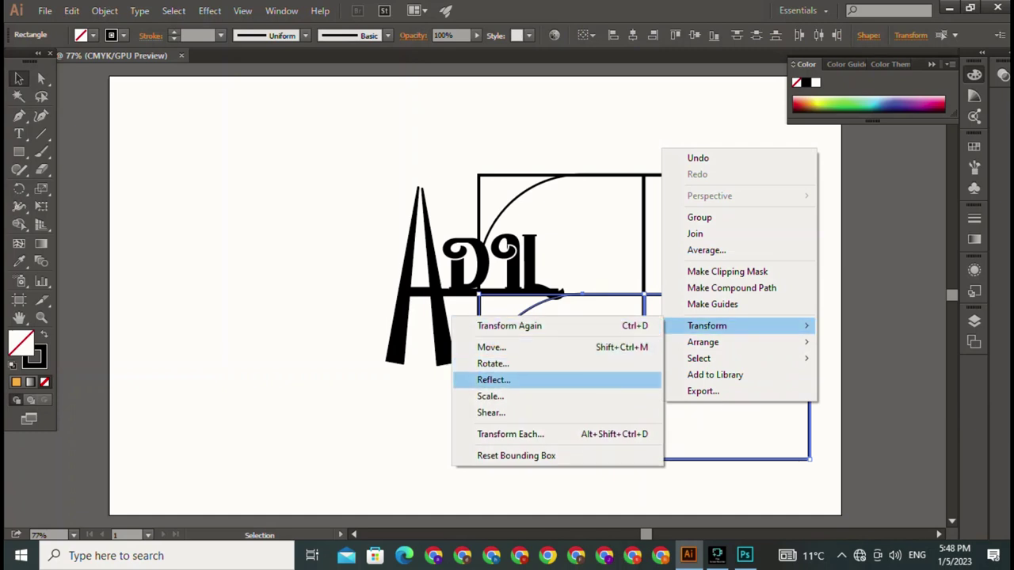
{"action": "left_click", "coordinate": [493, 380]}
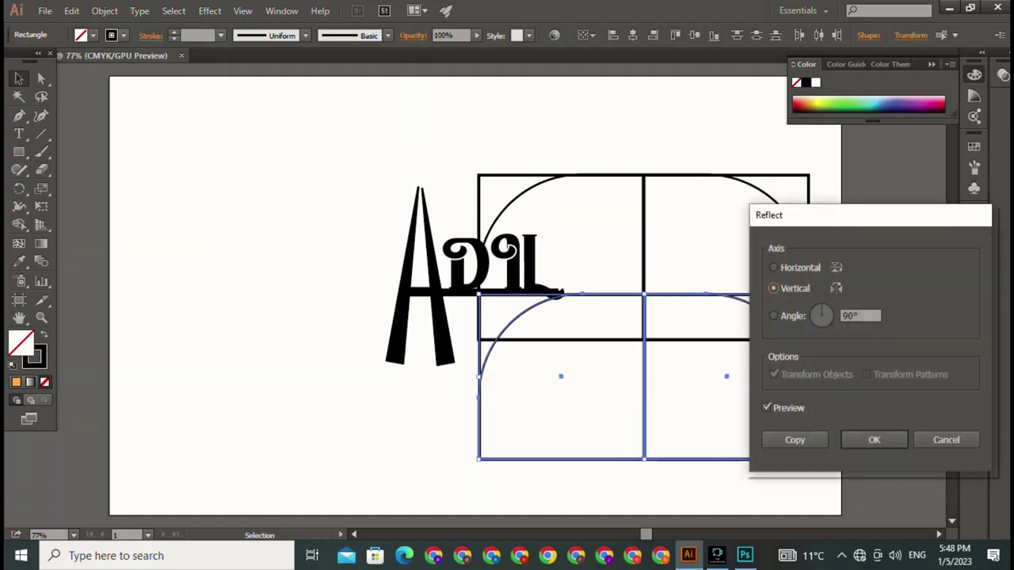
{"action": "left_click", "coordinate": [773, 315]}
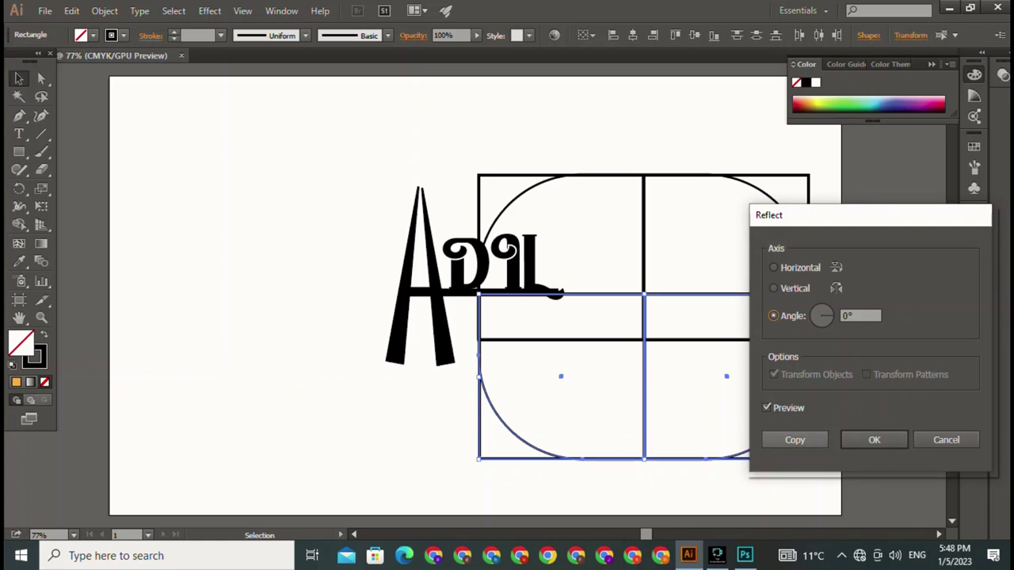
{"action": "key", "text": "Return"}
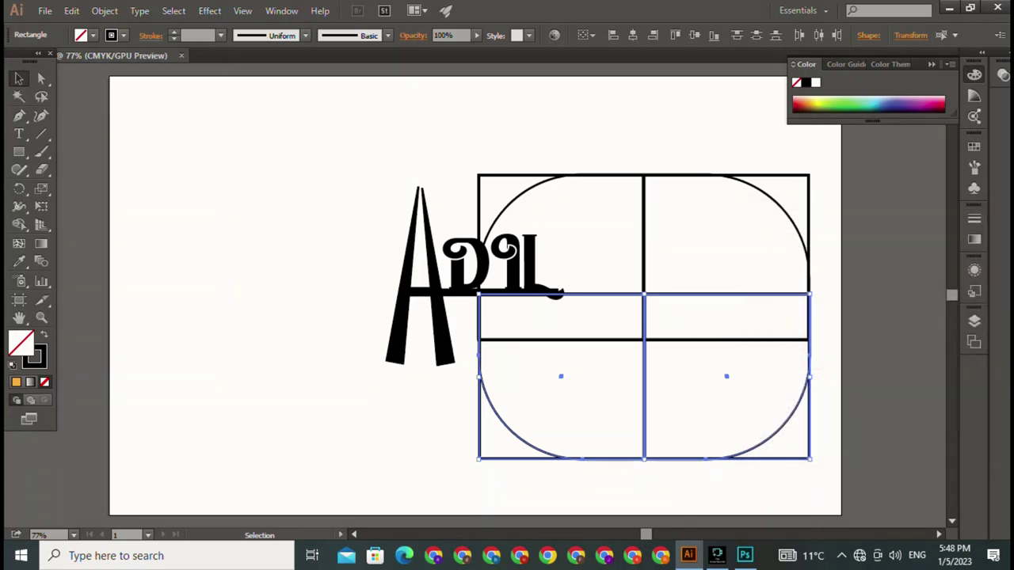
{"action": "key", "text": "ctrl+shift+a"}
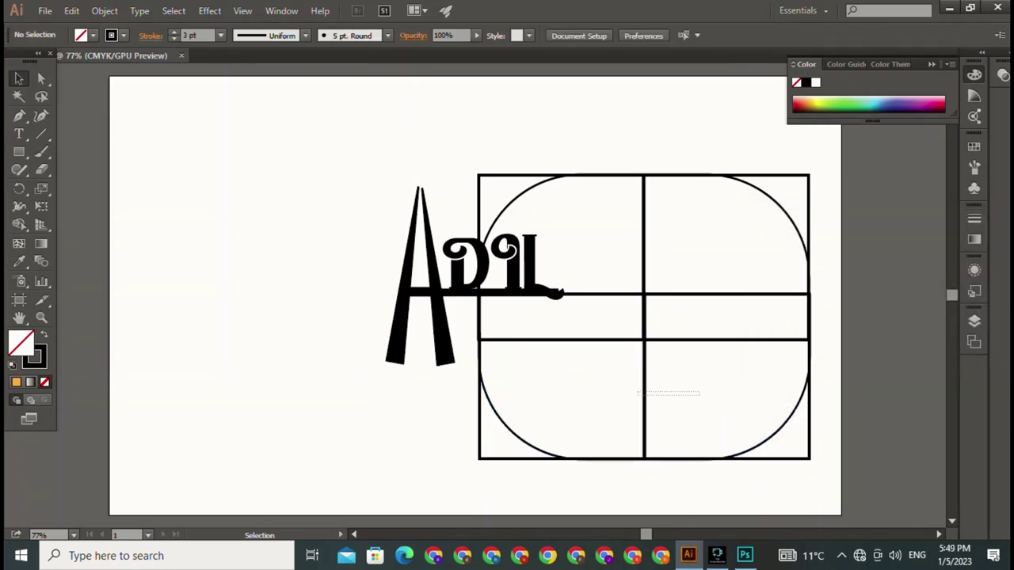
{"action": "key", "text": "ctrl+z"}
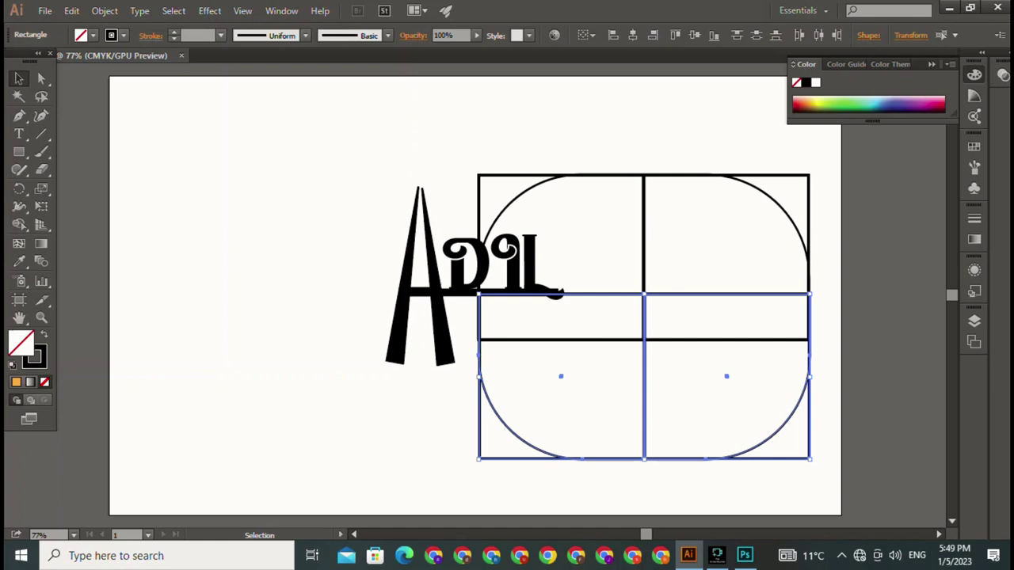
Move the lower pair down to meet the top pair and nudge it one pixel left.
{"action": "left_click_drag", "start_coordinate": [561, 458], "coordinate": [561, 504]}
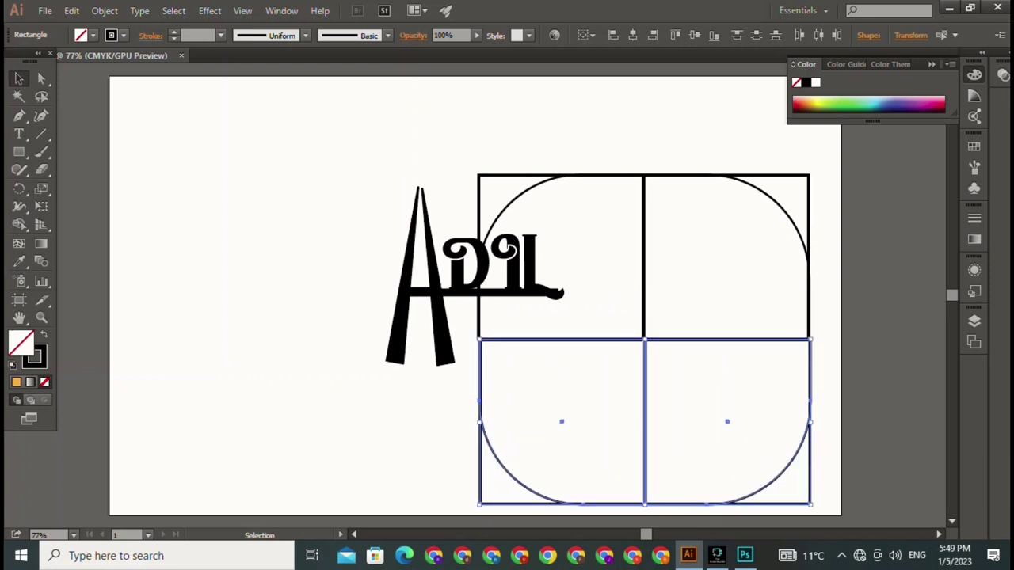
{"action": "key", "text": "ctrl+shift+a"}
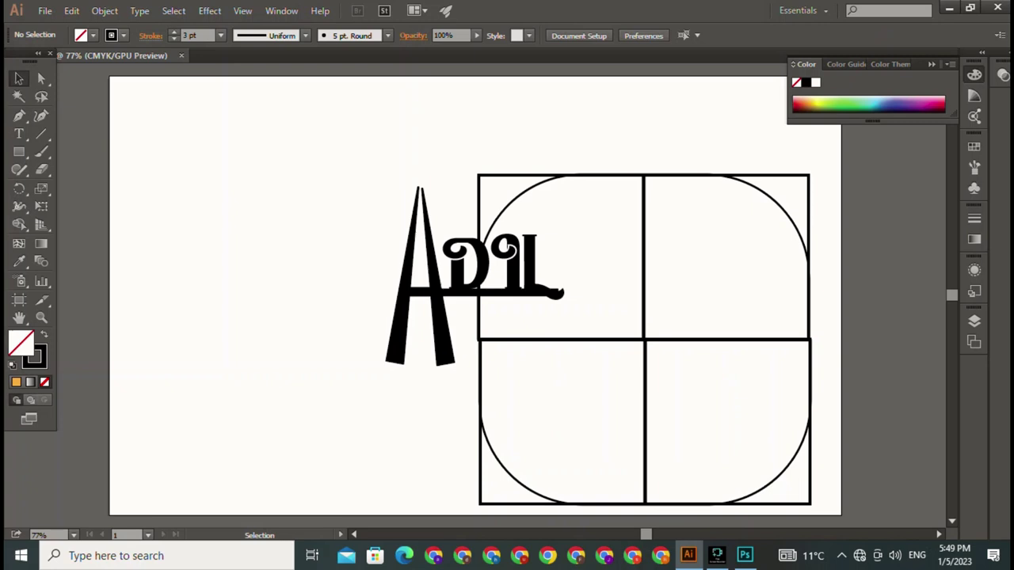
{"action": "left_click_drag", "start_coordinate": [442, 387], "coordinate": [669, 442]}
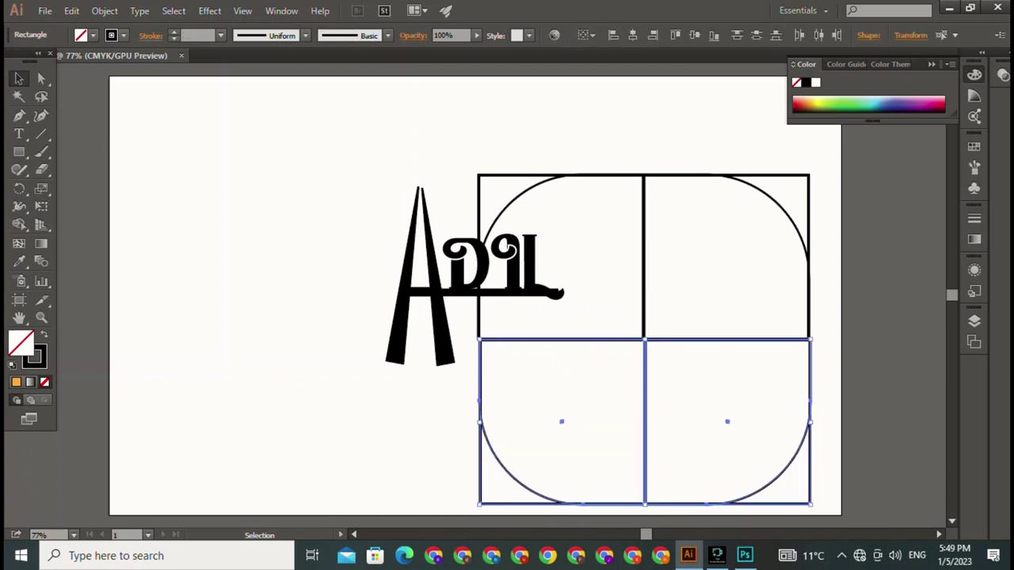
{"action": "key", "text": "Left"}
{"action": "key", "text": "ctrl+shift+a"}
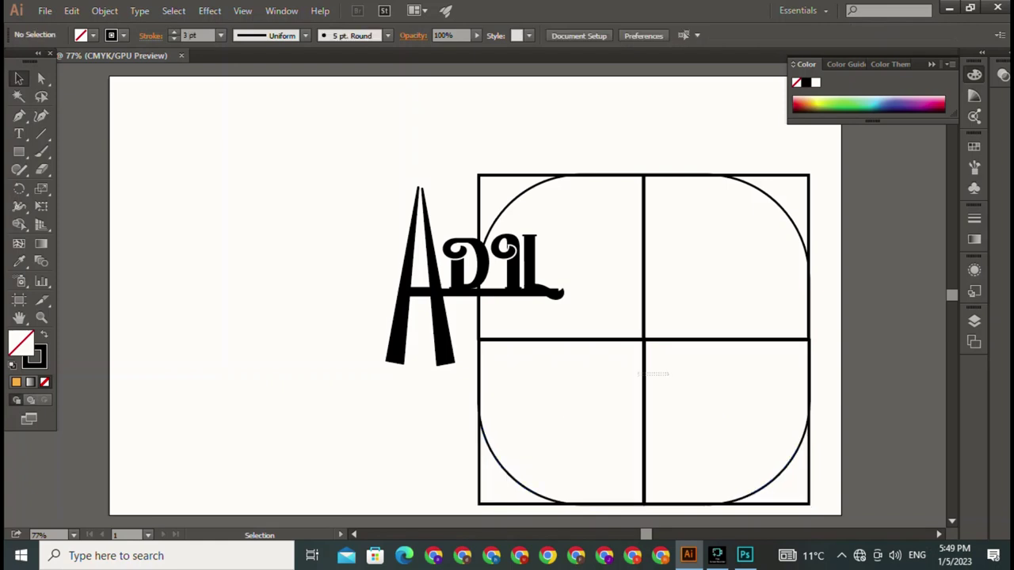
{"action": "key", "text": "ctrl+z"}
Marquee-select all four quadrant shapes.
{"action": "key", "text": "ctrl+shift+a"}
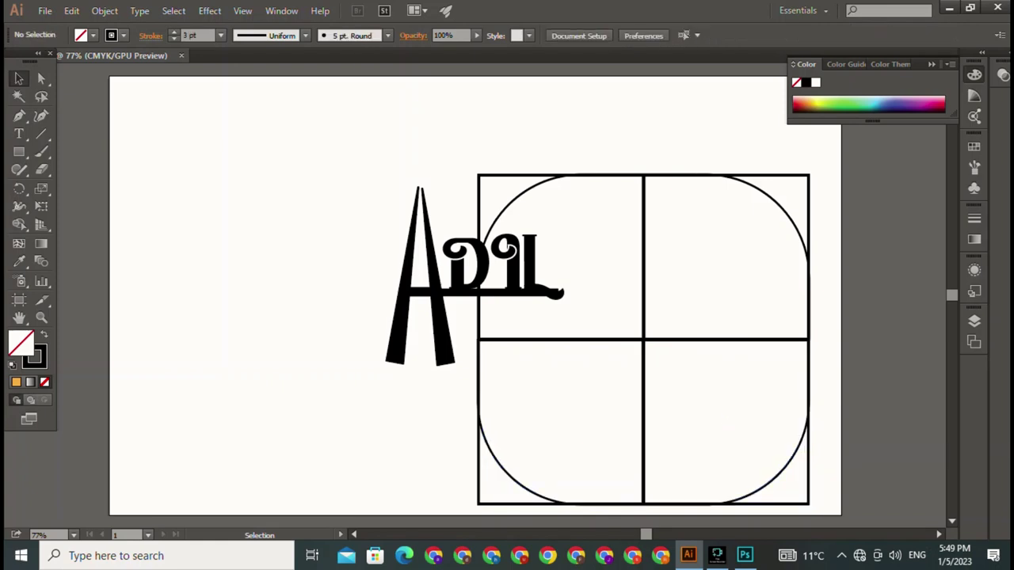
{"action": "left_click", "coordinate": [809, 367]}
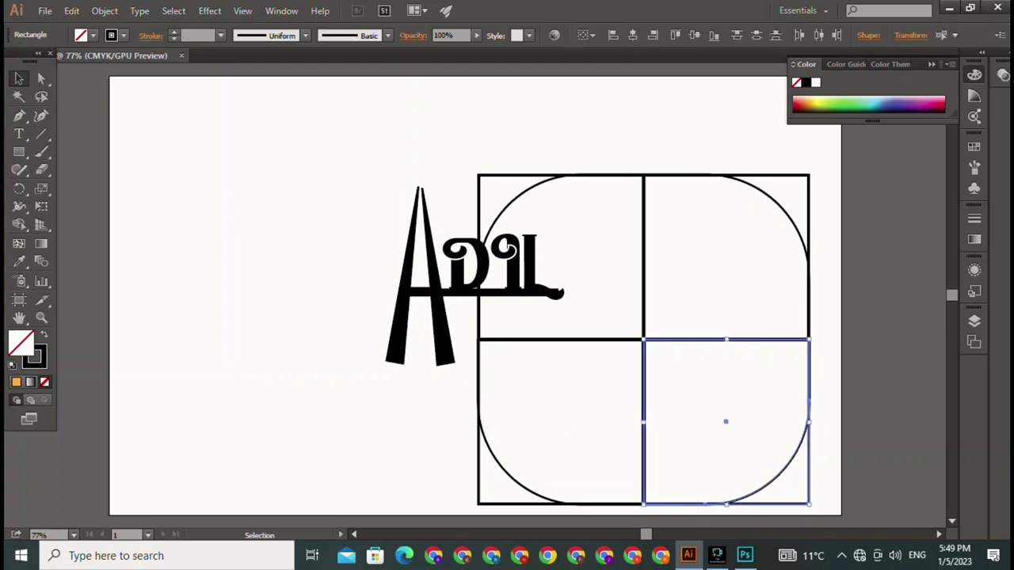
{"action": "key", "text": "ctrl+shift+a"}
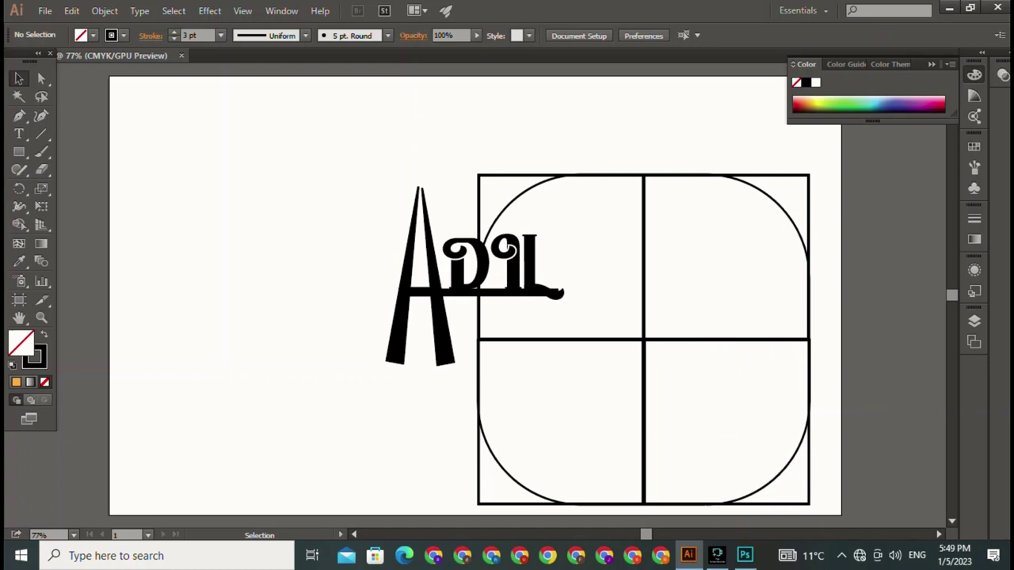
{"action": "left_click_drag", "start_coordinate": [623, 419], "coordinate": [704, 132]}
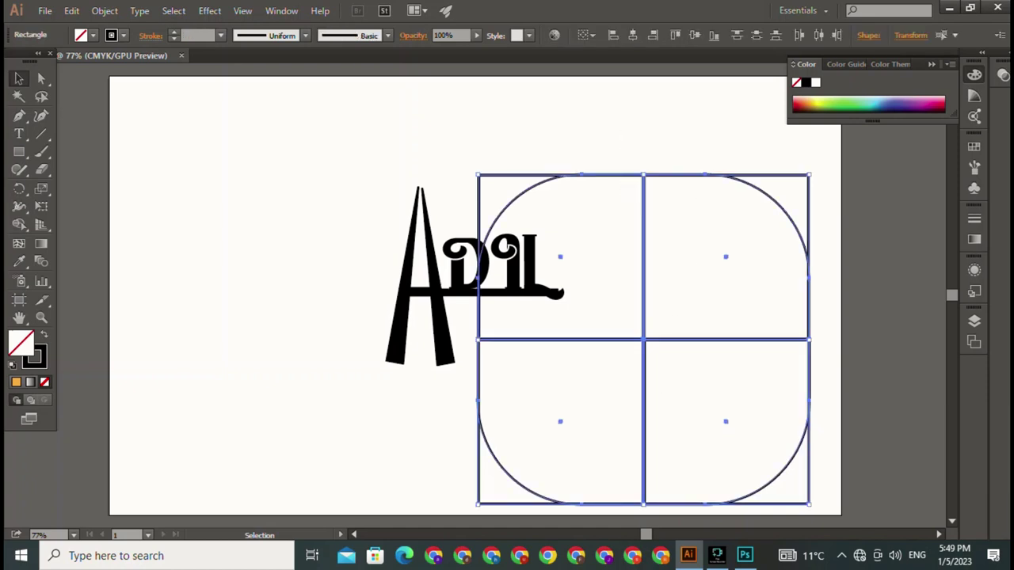
Sweep the Shape Builder across all four quadrants to merge them, then return to Selection.
{"action": "left_click", "coordinate": [19, 224]}
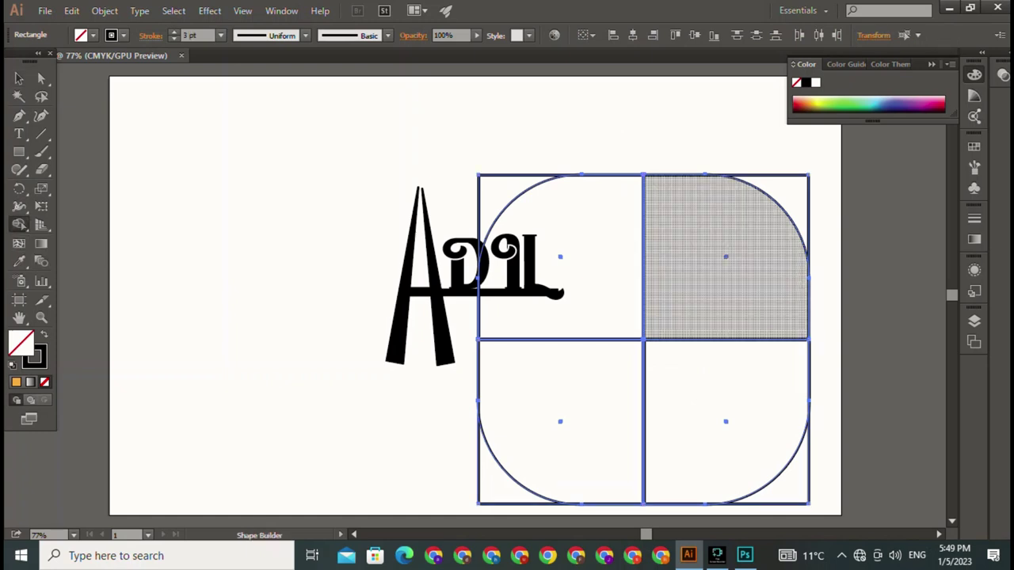
{"action": "mouse_move", "coordinate": [696, 249]}
{"action": "left_mouse_down"}
{"action": "mouse_move", "coordinate": [634, 254]}
{"action": "mouse_move", "coordinate": [673, 388]}
{"action": "mouse_move", "coordinate": [715, 298]}
{"action": "left_mouse_up"}
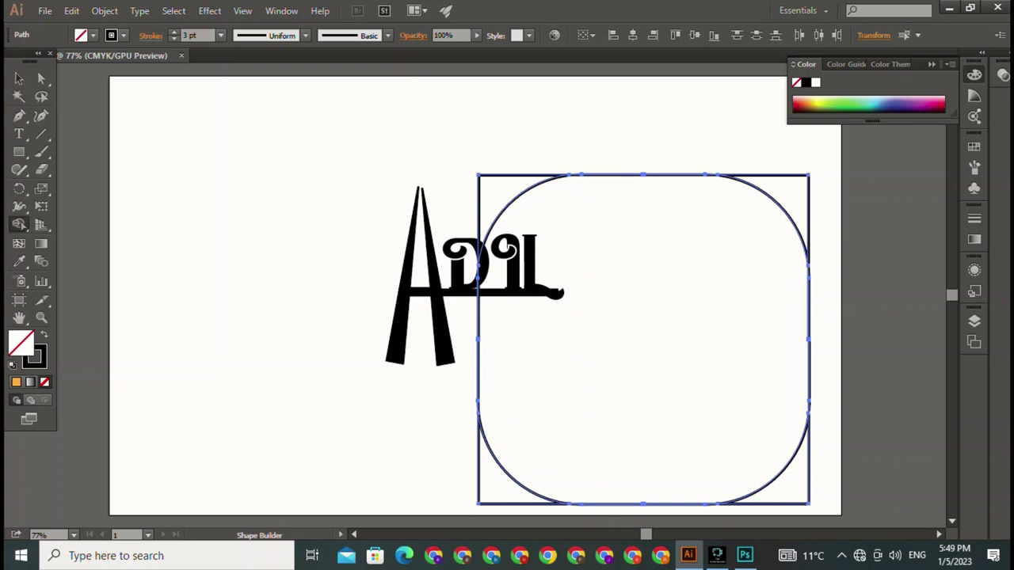
{"action": "left_click", "coordinate": [19, 79]}
{"action": "key", "text": "ctrl+shift+a"}
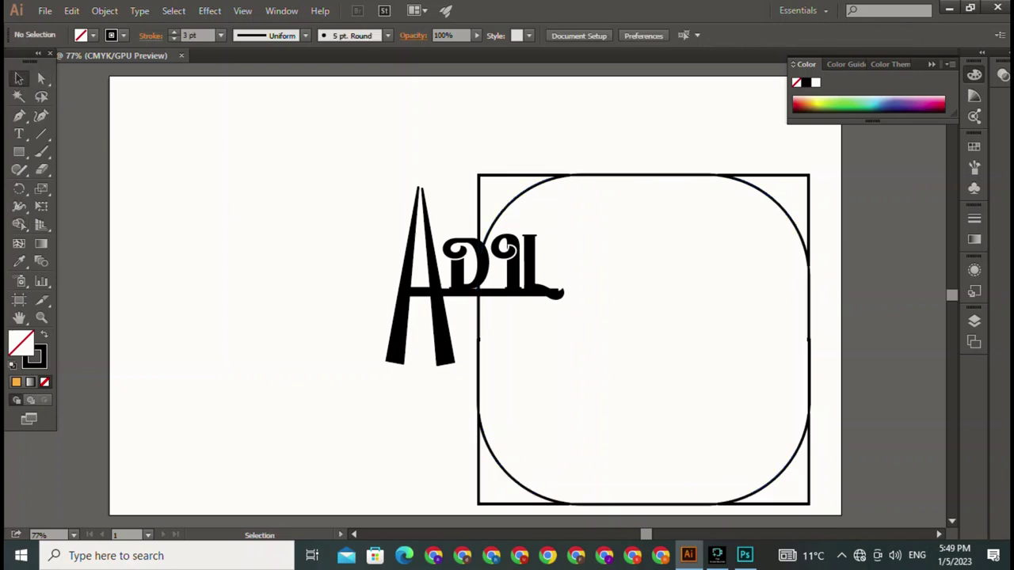
{"action": "left_click_drag", "start_coordinate": [618, 158], "coordinate": [644, 228]}
{"action": "key", "text": "Delete"}
{"action": "left_click", "coordinate": [420, 332]}
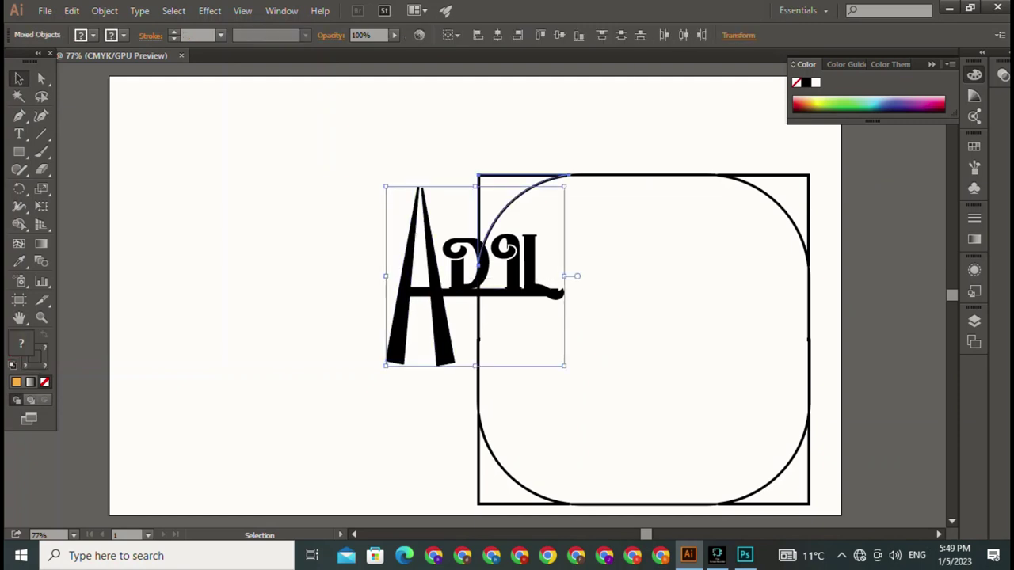
{"action": "left_click_drag", "start_coordinate": [554, 177], "coordinate": [525, 182]}
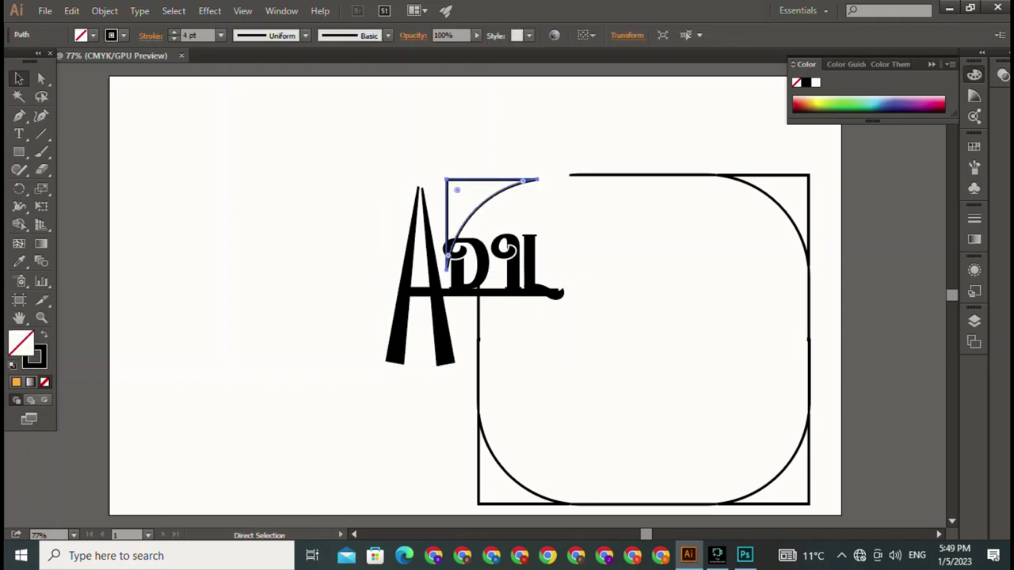
{"action": "key", "text": "Delete"}
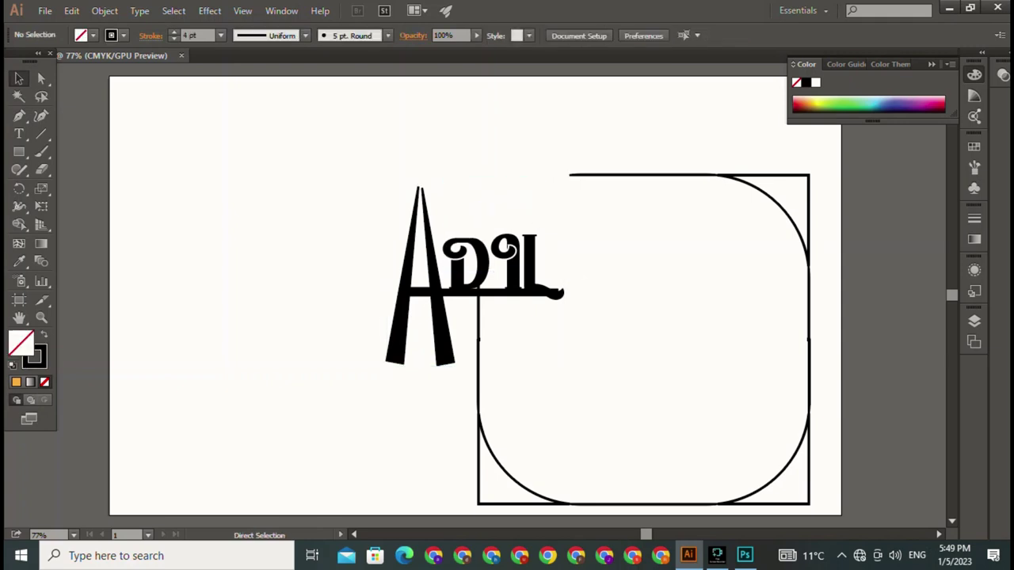
{"action": "key", "text": "ctrl+z"}
{"action": "key", "text": "ctrl+shift+a"}
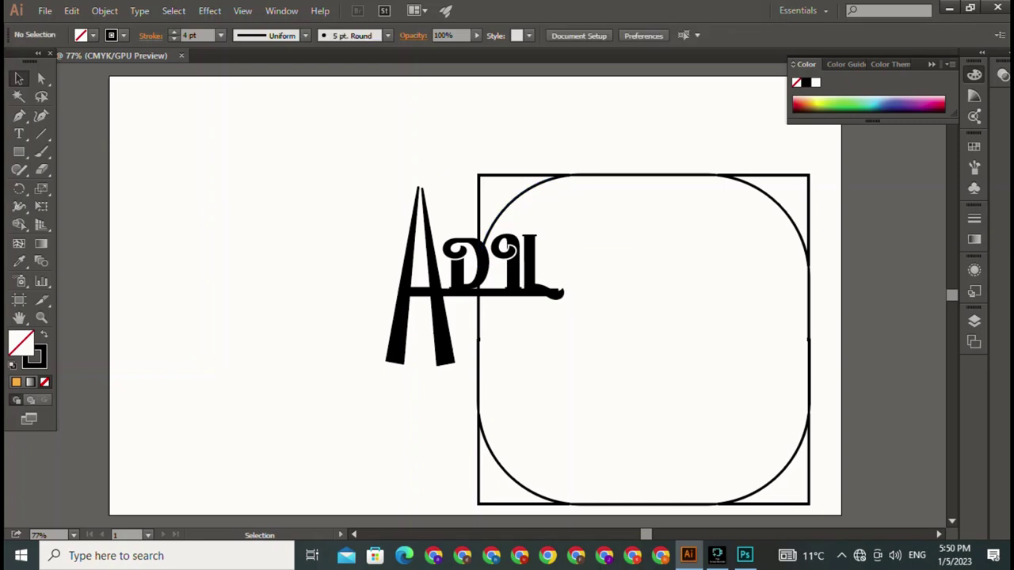
{"action": "key", "text": "shift+x"}
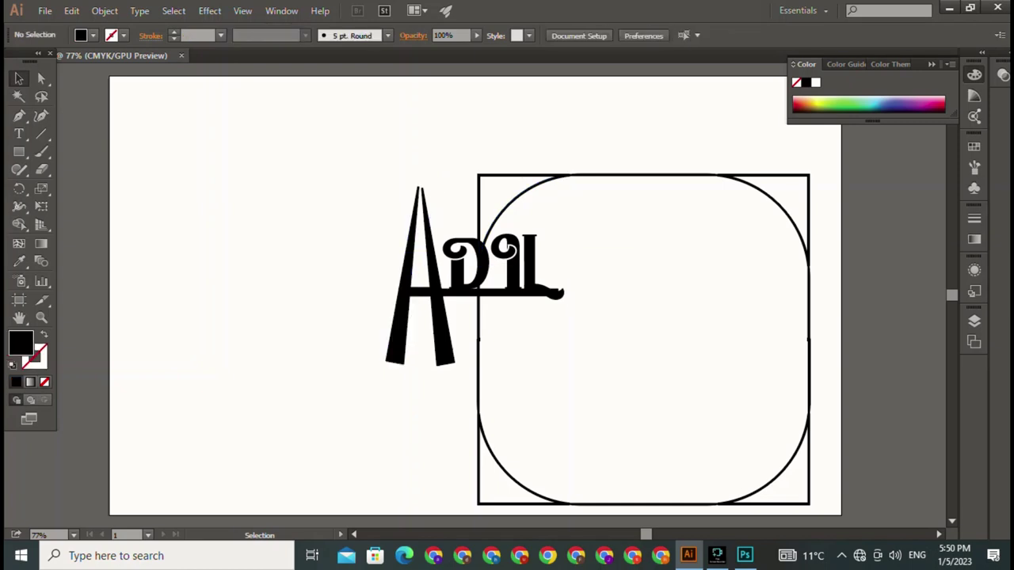
{"action": "left_click_drag", "start_coordinate": [374, 196], "coordinate": [584, 341]}
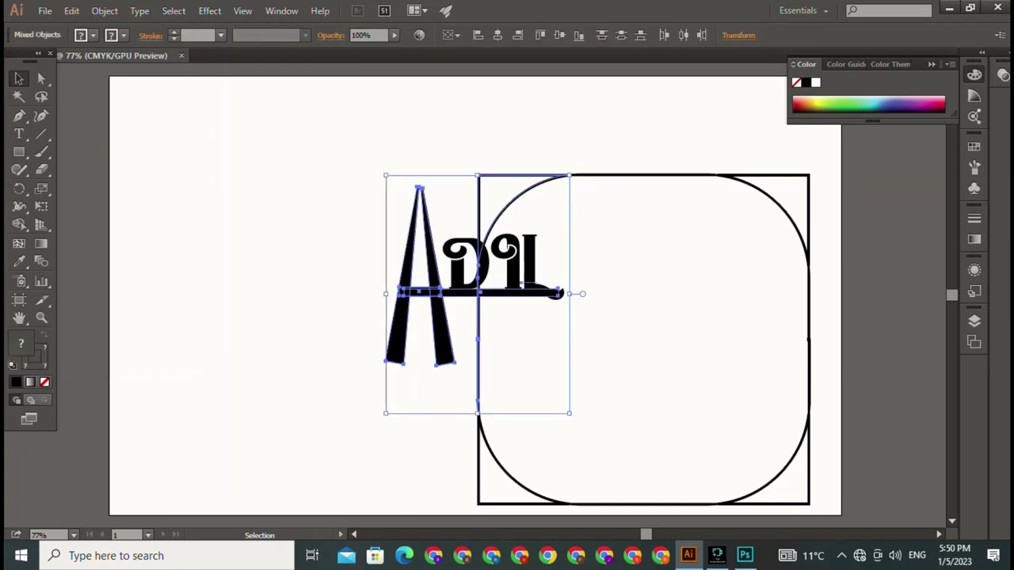
{"action": "key", "text": "ctrl+shift+a"}
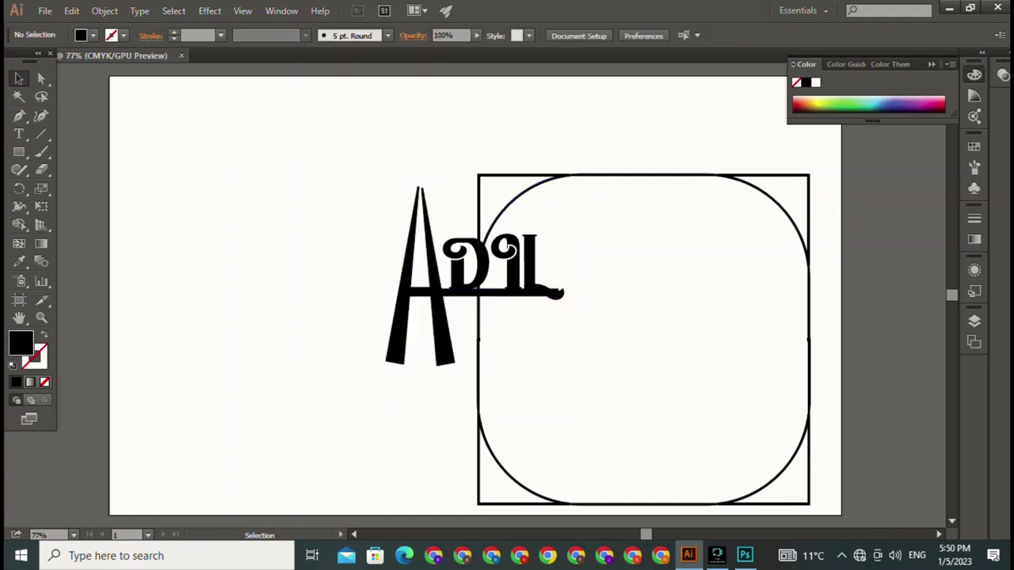
Select every ADIL letter piece and drag the lettering left, clear of the frame.
{"action": "left_click", "coordinate": [545, 270]}
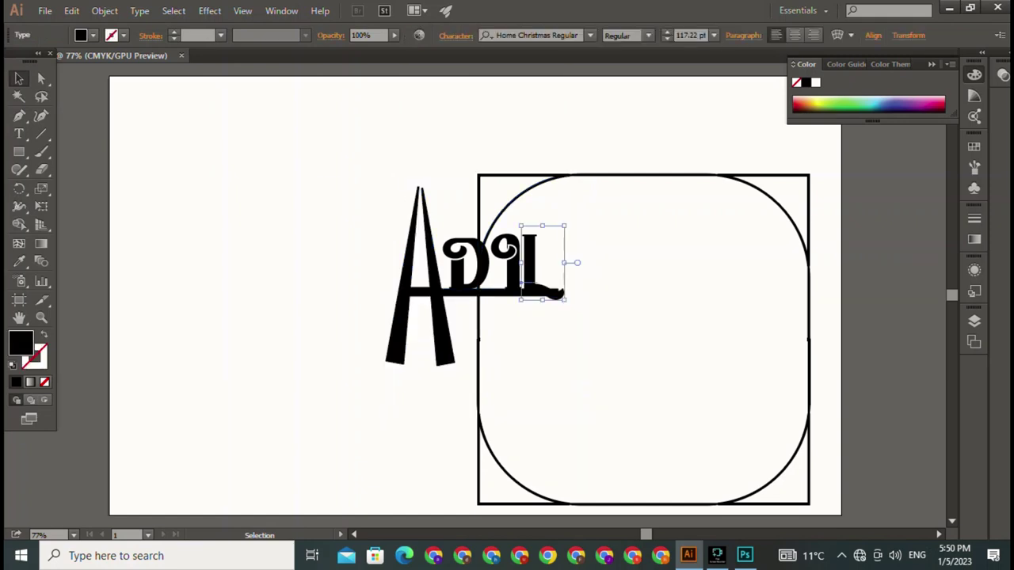
{"action": "key", "text": "shift"}
{"action": "left_click", "coordinate": [508, 198], "text": "shift"}
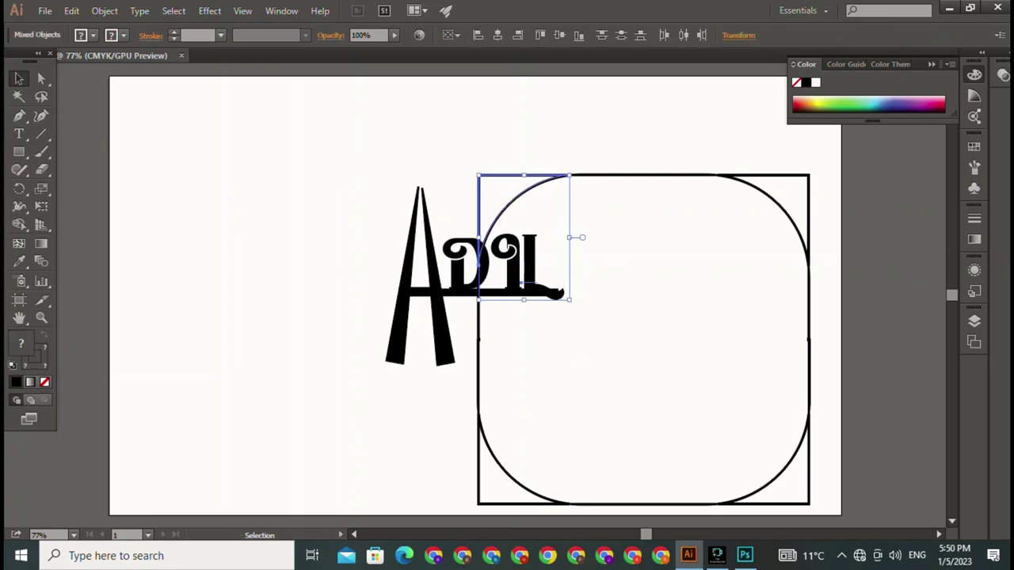
{"action": "key", "text": "ctrl+shift+a"}
{"action": "left_click", "coordinate": [523, 284]}
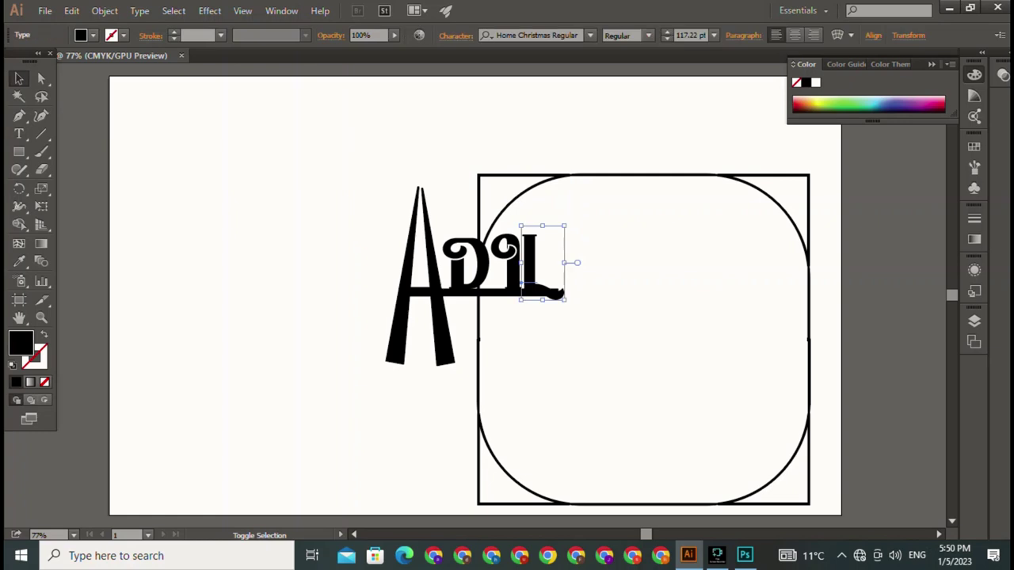
{"action": "left_click", "coordinate": [476, 269], "text": "shift"}
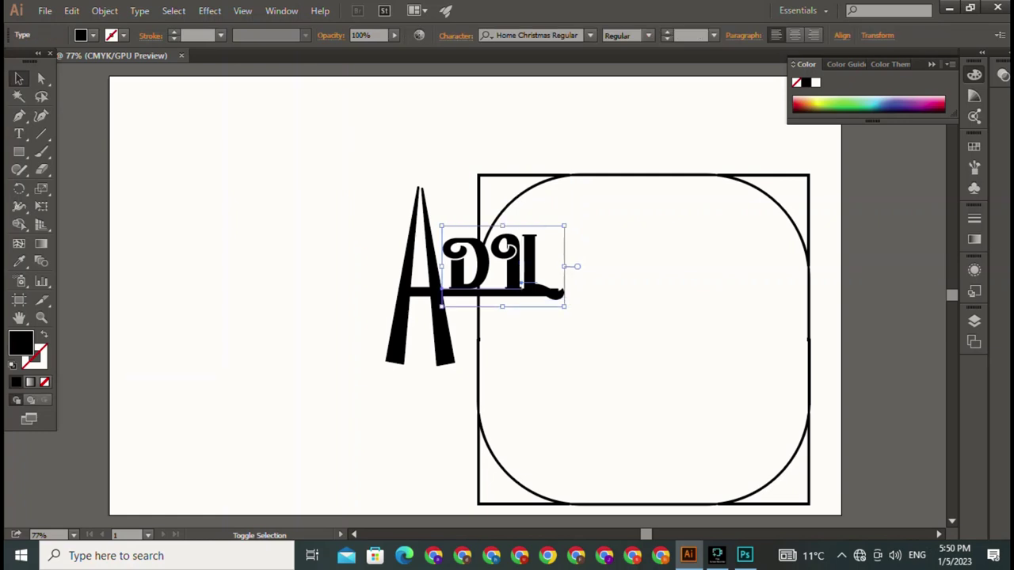
{"action": "left_click", "coordinate": [419, 293], "text": "shift"}
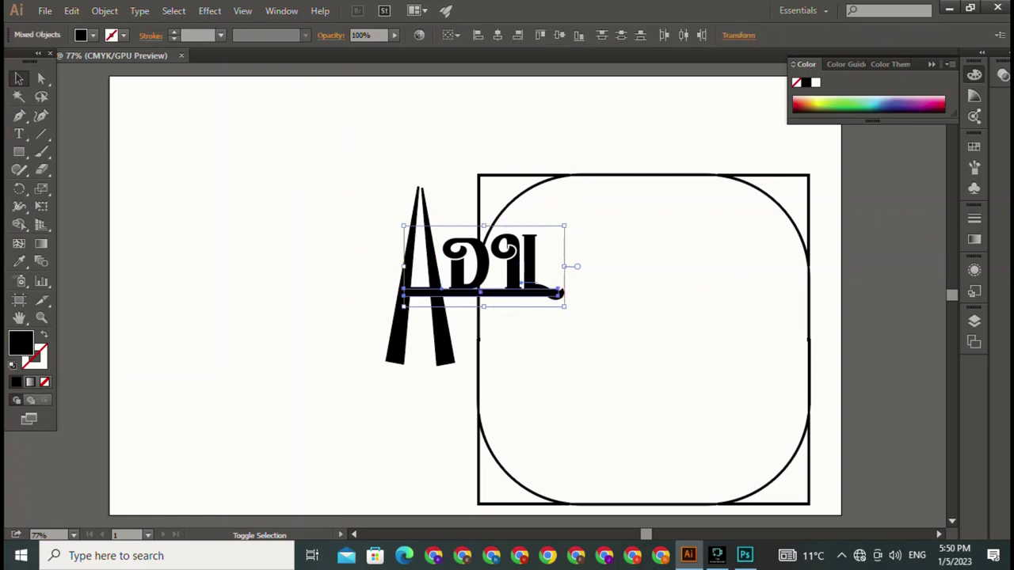
{"action": "left_click", "coordinate": [400, 333], "text": "shift"}
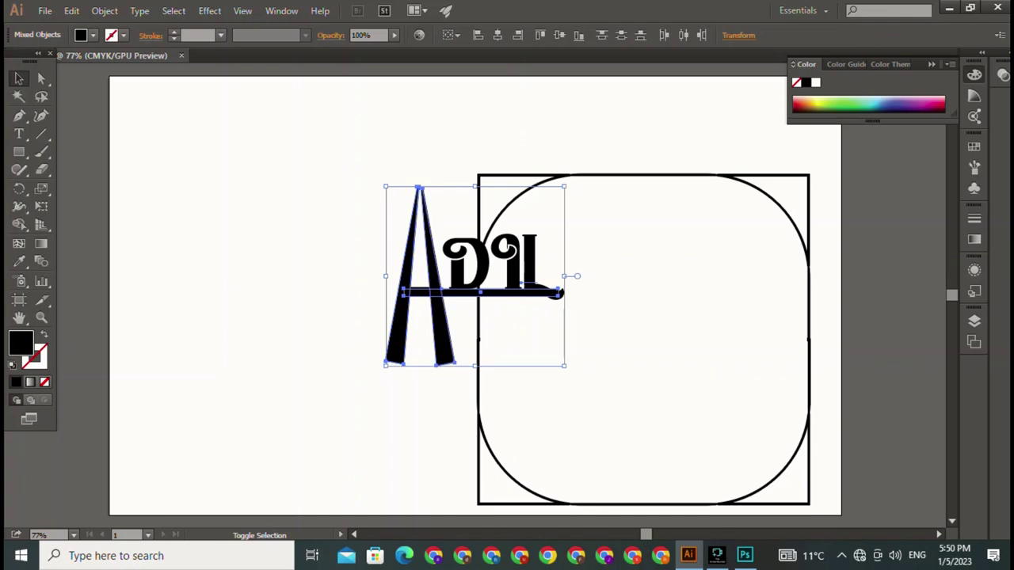
{"action": "left_click", "coordinate": [444, 341], "text": "shift"}
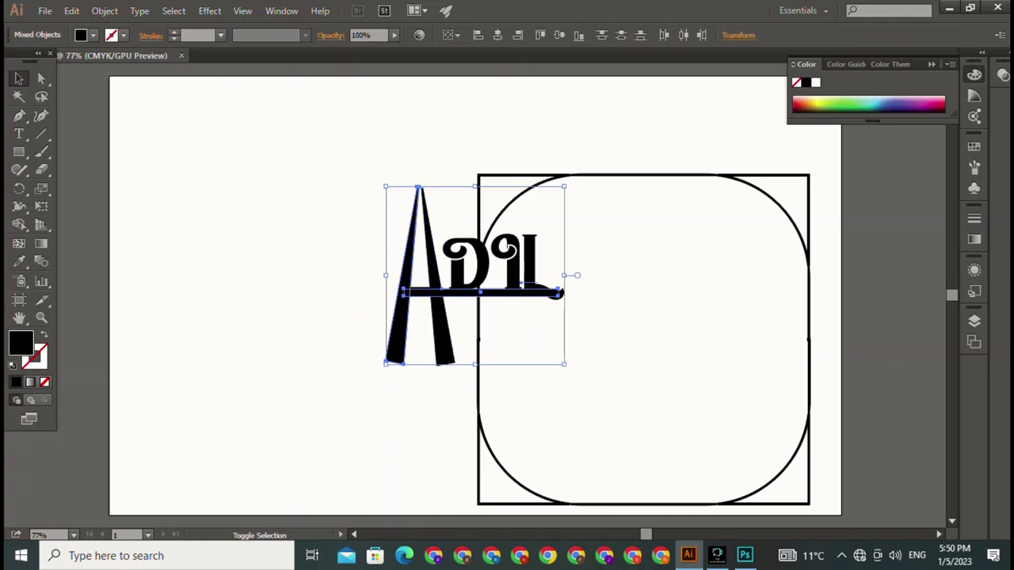
{"action": "left_click", "coordinate": [444, 341], "text": "shift"}
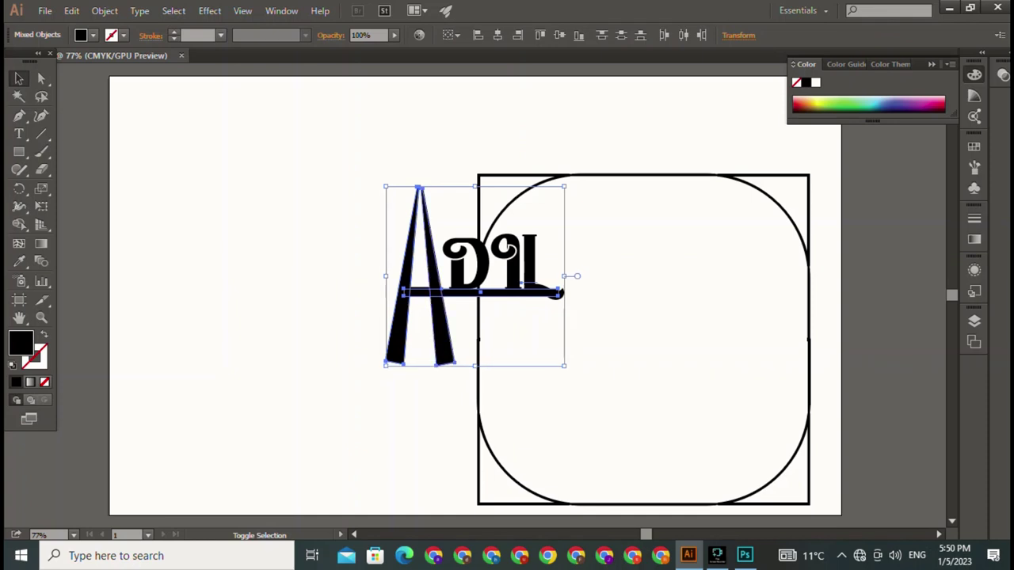
{"action": "left_click_drag", "start_coordinate": [444, 341], "coordinate": [256, 333]}
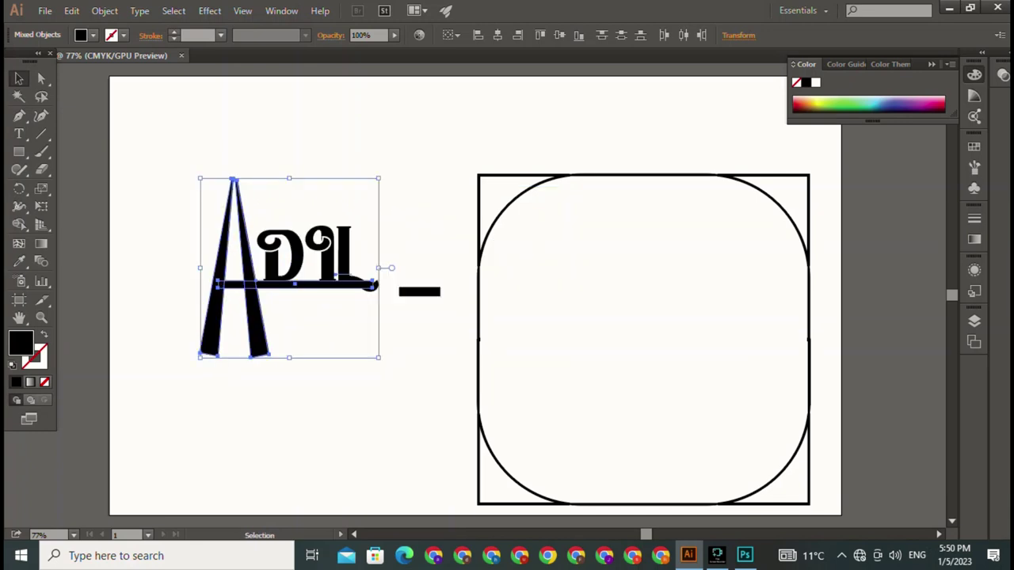
Delete the leftover small black dash.
{"action": "key", "text": "ctrl+shift+a"}
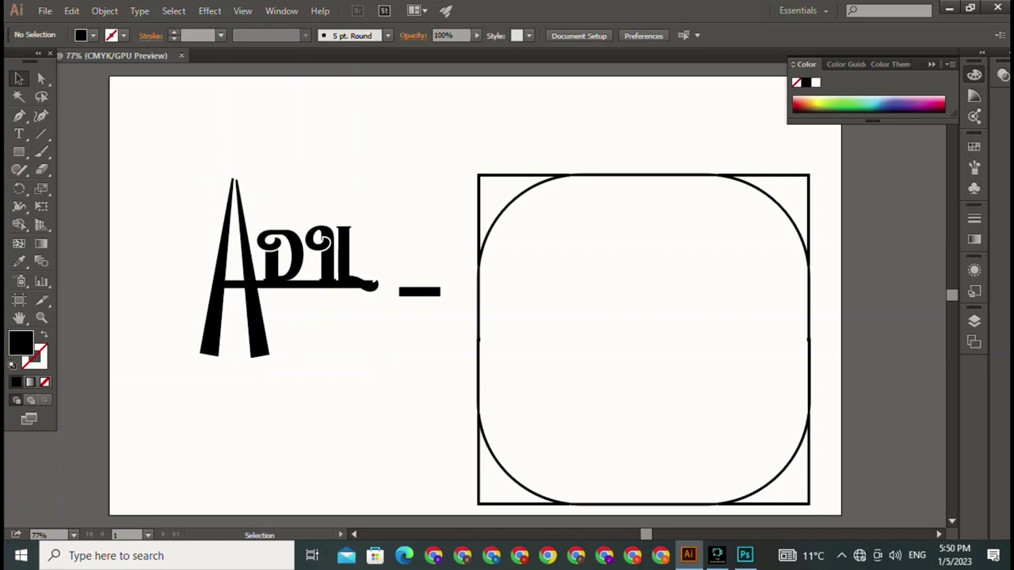
{"action": "left_click", "coordinate": [420, 292]}
{"action": "key", "text": "Delete"}
{"action": "left_click_drag", "start_coordinate": [425, 108], "coordinate": [735, 511]}
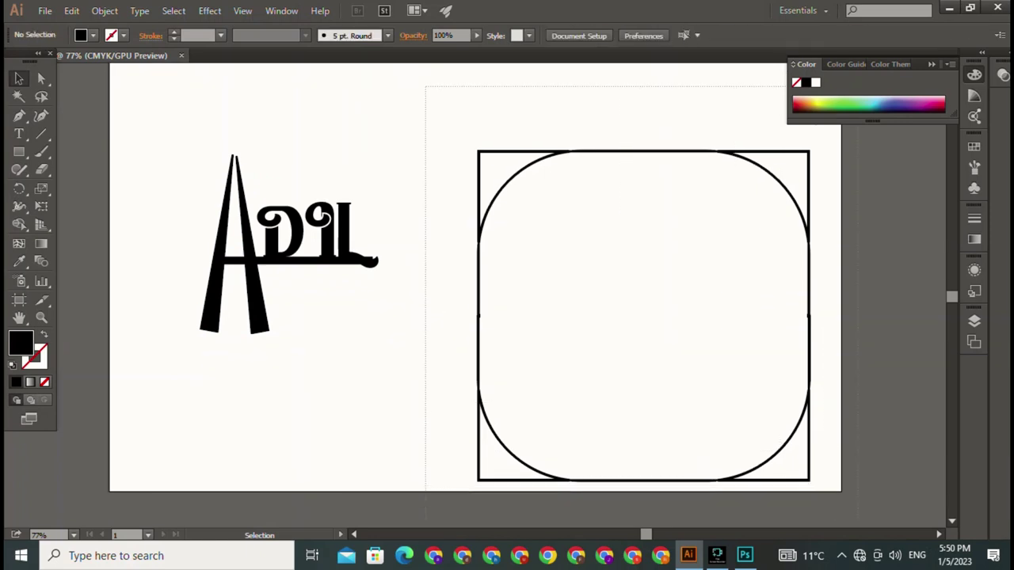
{"action": "key", "text": "a"}
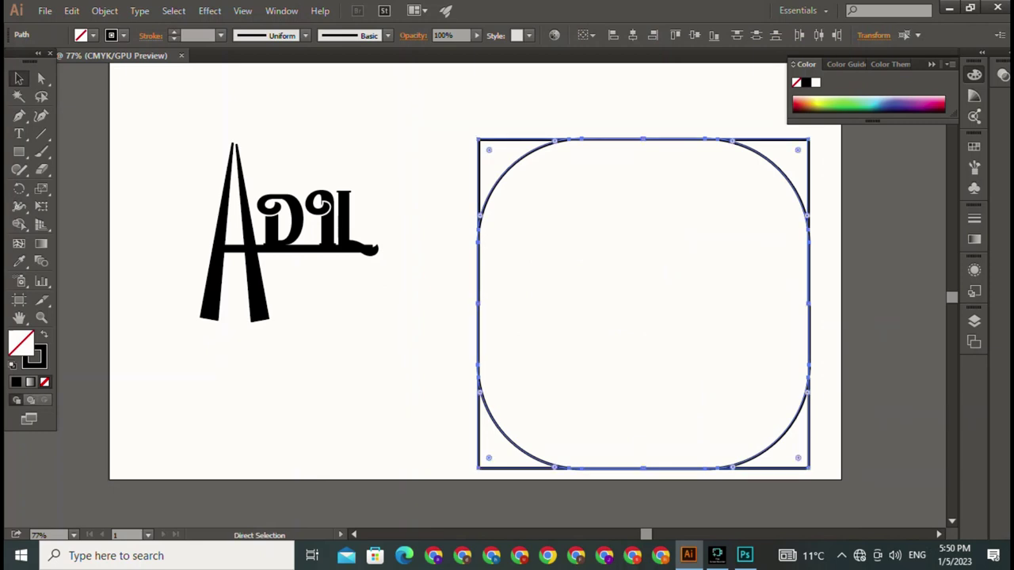
{"action": "left_click_drag", "start_coordinate": [507, 162], "coordinate": [475, 165]}
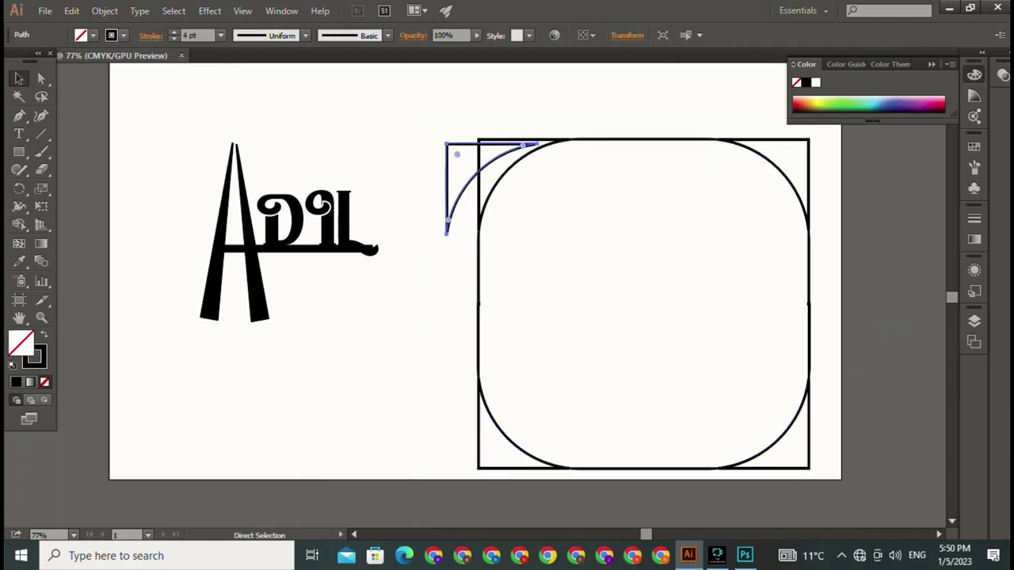
{"action": "key", "text": "v"}
{"action": "key", "text": "ctrl+z"}
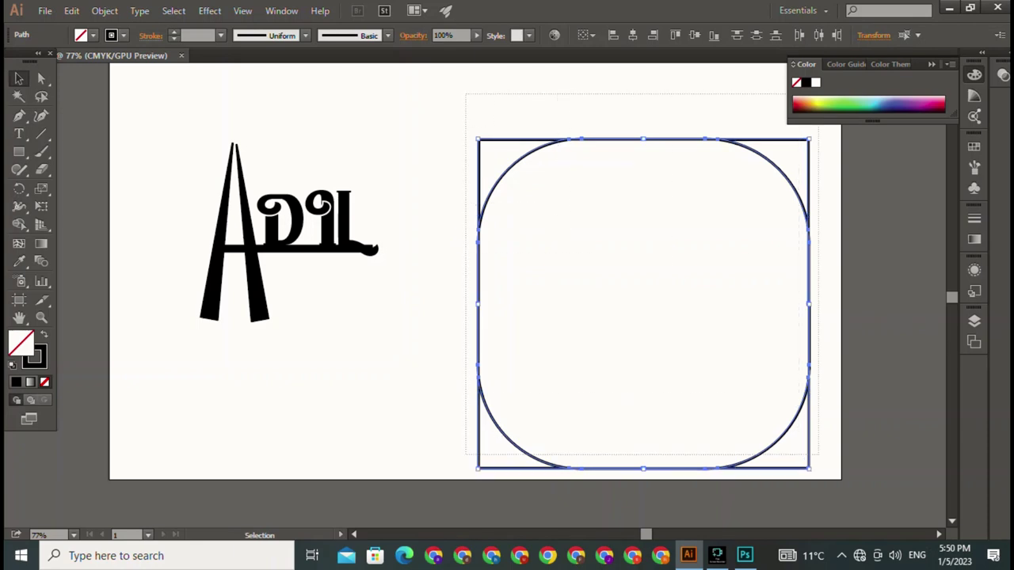
{"action": "key", "text": "a"}
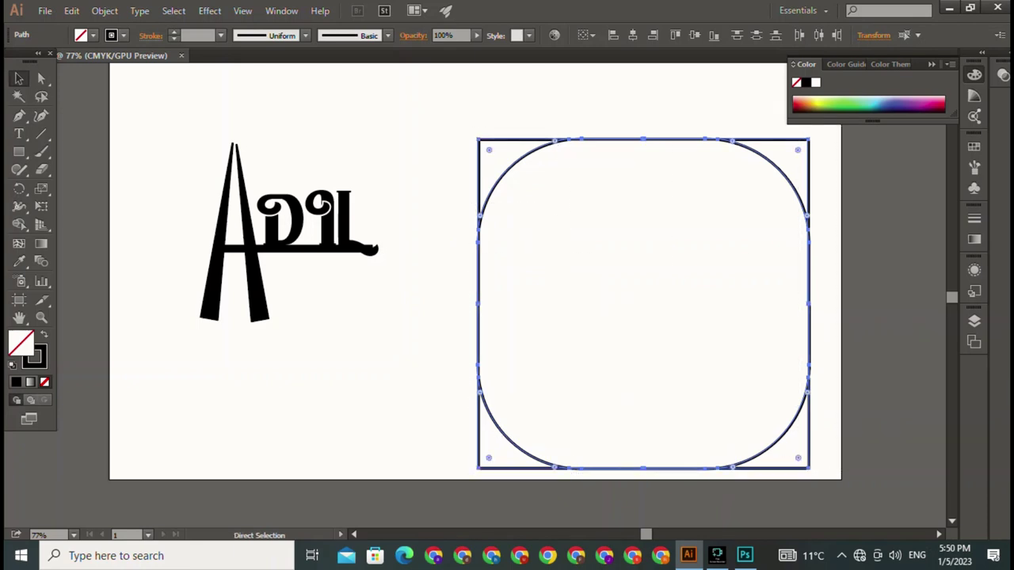
{"action": "key", "text": "v"}
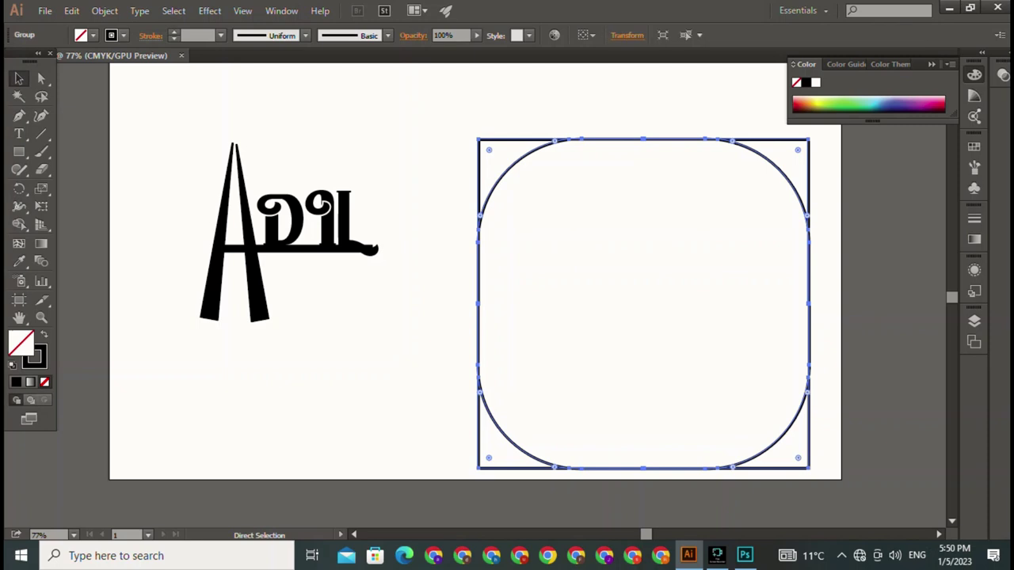
{"action": "key", "text": "ctrl+shift+a"}
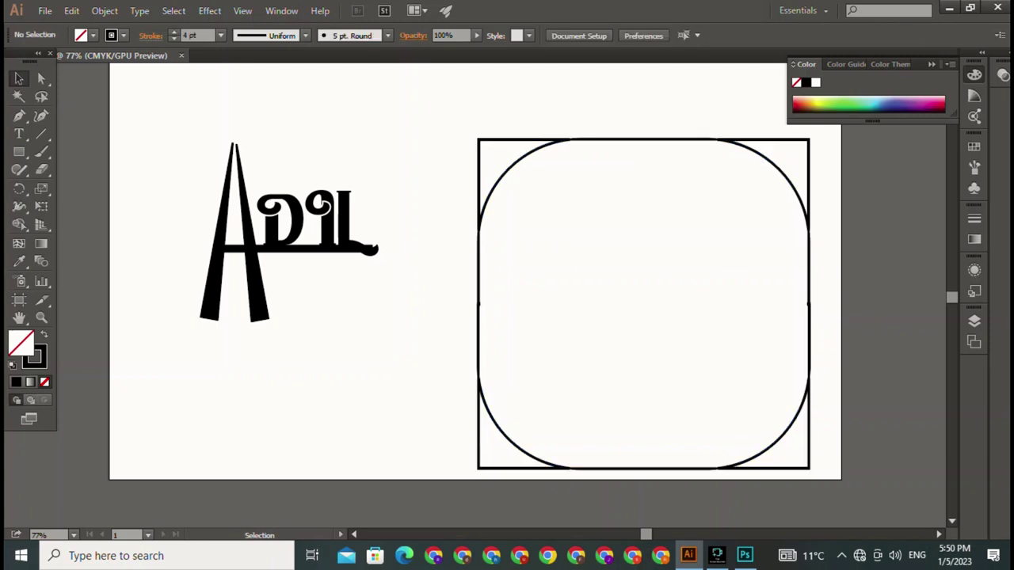
{"action": "key", "text": "ctrl+a"}
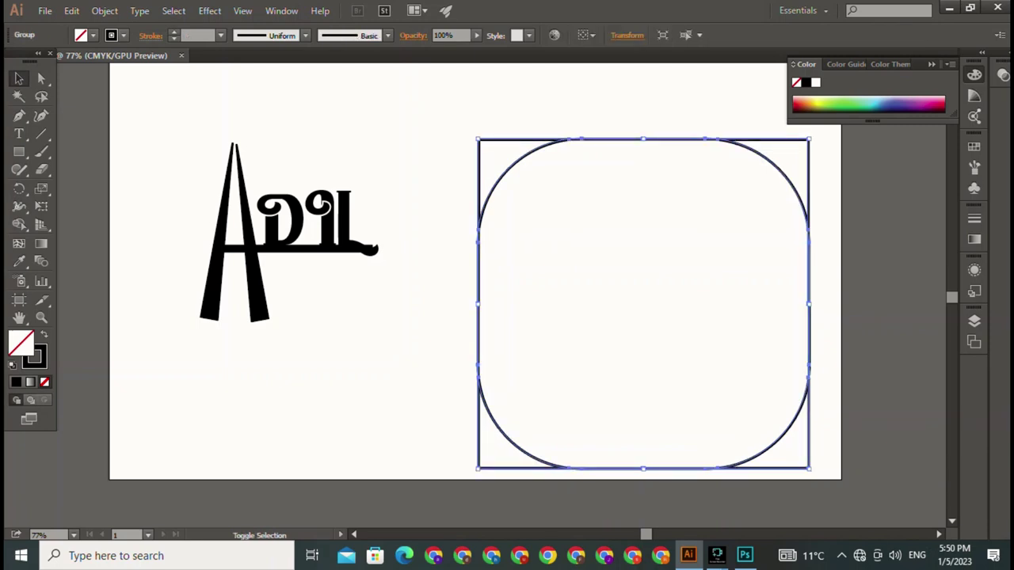
Scale the frame down, then move the ADIL lettering inside and shrink it to fit centred.
{"action": "left_click_drag", "start_coordinate": [809, 468], "coordinate": [647, 306]}
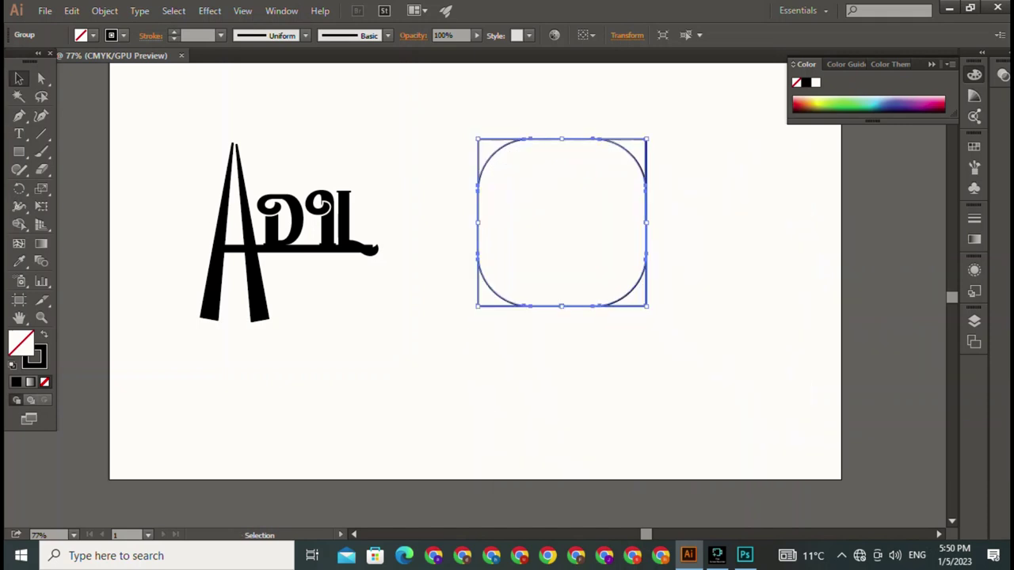
{"action": "left_click_drag", "start_coordinate": [190, 127], "coordinate": [377, 325]}
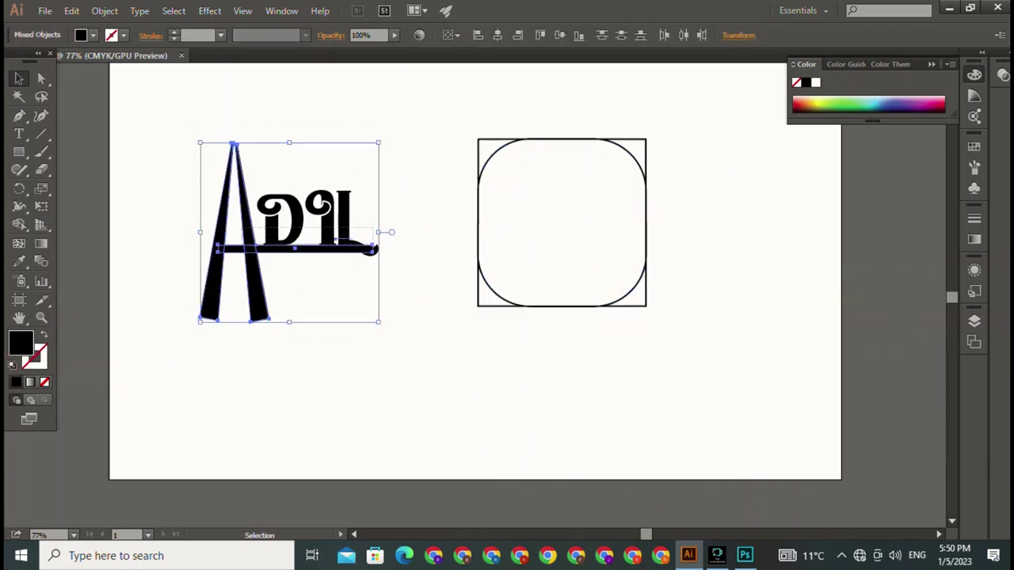
{"action": "left_click", "coordinate": [211, 297], "text": "shift"}
{"action": "left_click_drag", "start_coordinate": [186, 114], "coordinate": [380, 382]}
{"action": "left_click_drag", "start_coordinate": [294, 222], "coordinate": [585, 222]}
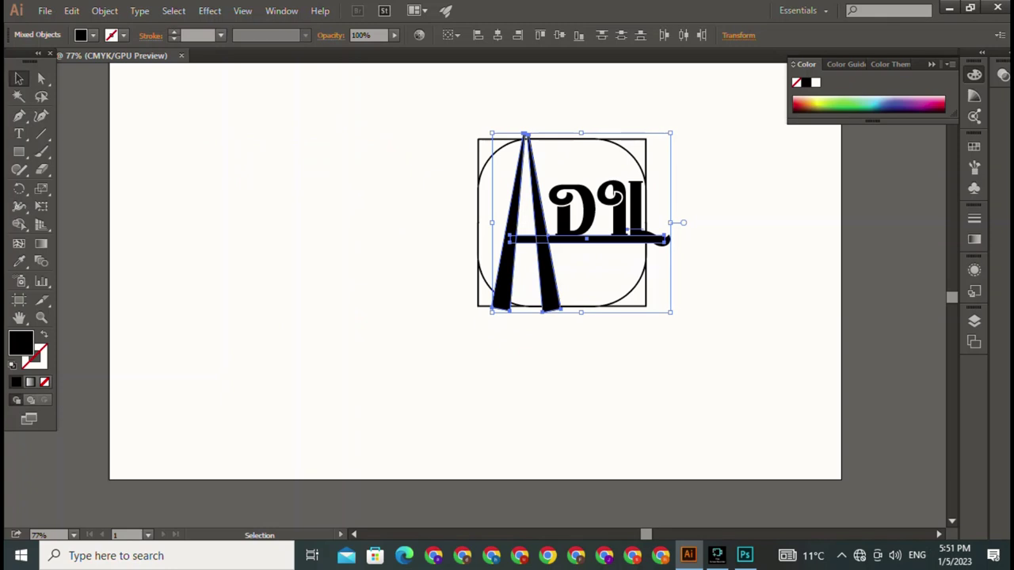
{"action": "left_click_drag", "start_coordinate": [670, 313], "coordinate": [600, 240]}
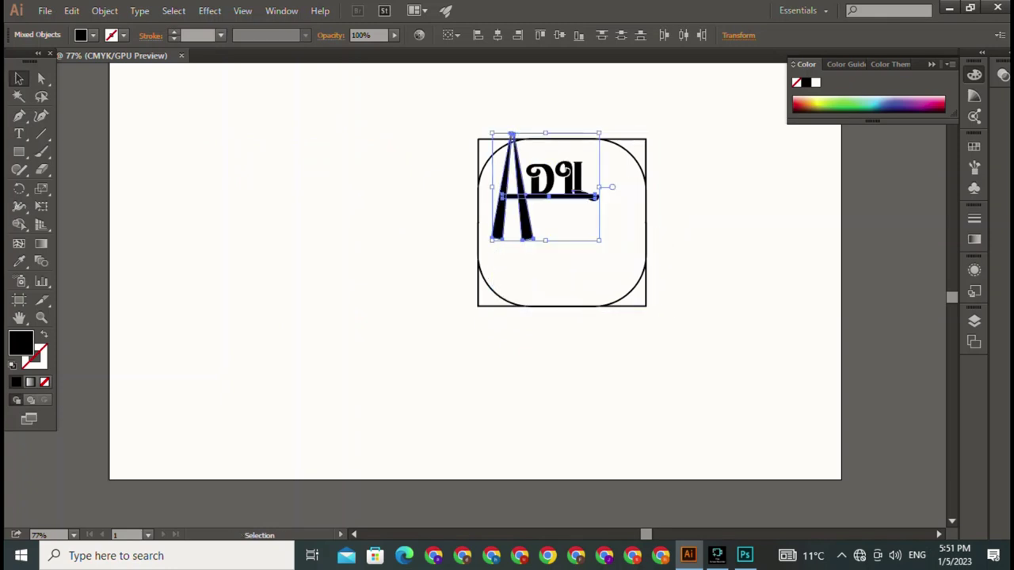
{"action": "left_click_drag", "start_coordinate": [555, 190], "coordinate": [571, 221]}
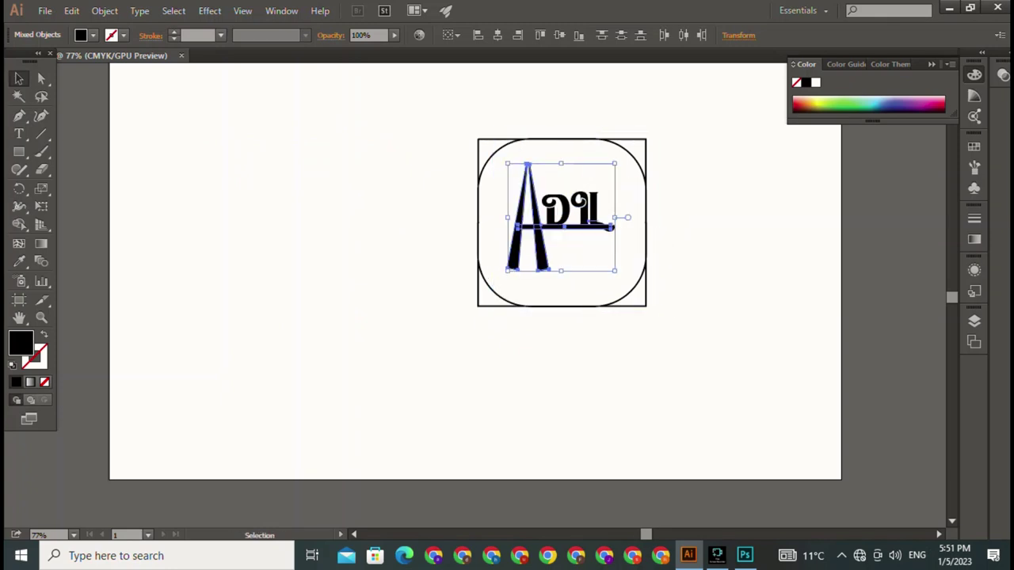
{"action": "key", "text": "ctrl+shift+a"}
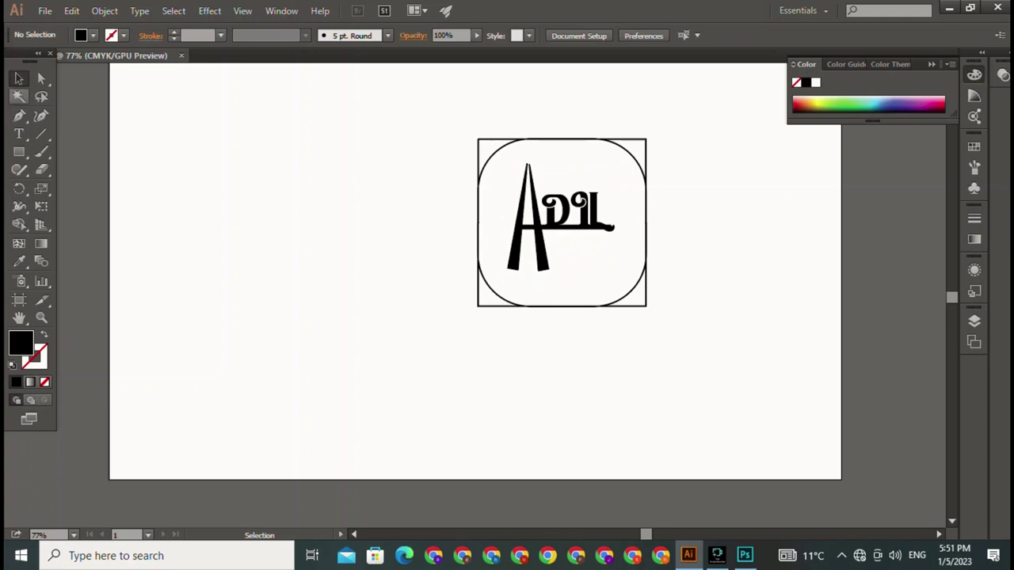
Add a JUTT text line in Home Christmas Regular at the artboard's upper left.
{"action": "left_click", "coordinate": [19, 133]}
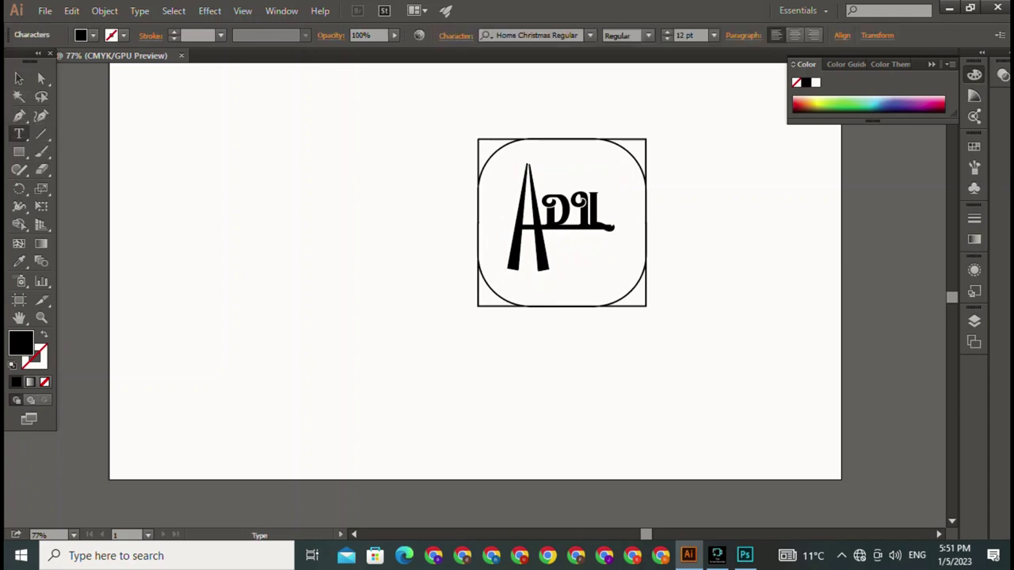
{"action": "left_click", "coordinate": [151, 132]}
{"action": "key", "text": "BackSpace"}
{"action": "key", "text": "BackSpace"}
{"action": "key", "text": "BackSpace"}
{"action": "key", "text": "BackSpace"}
{"action": "type", "text": "t"}
{"action": "key", "text": "Escape"}
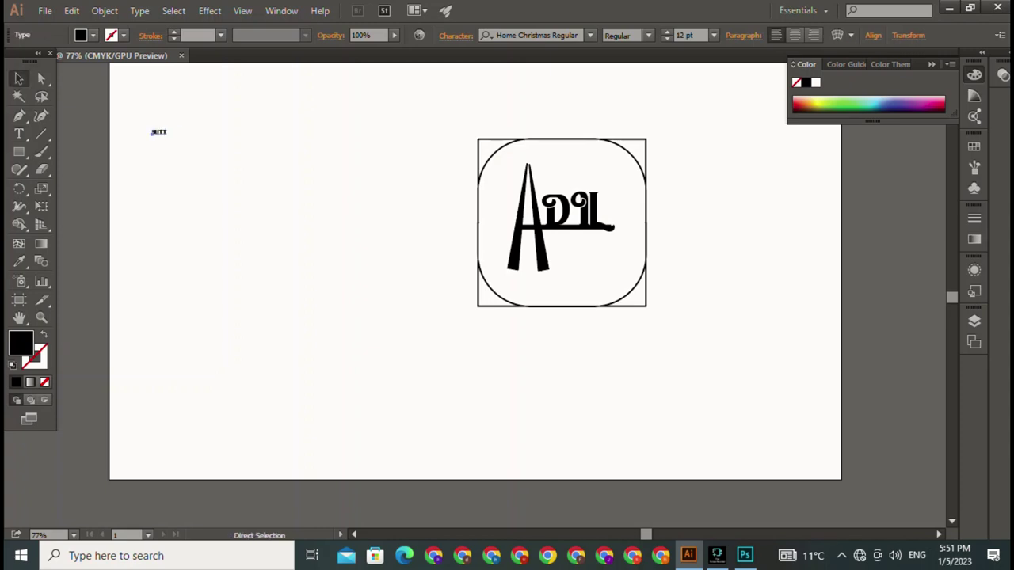
{"action": "key", "text": "ctrl+shift+a"}
Set the JUTT text size to 45 pt.
{"action": "key", "text": "ctrl+z"}
{"action": "type", "text": "45"}
{"action": "key", "text": "Return"}
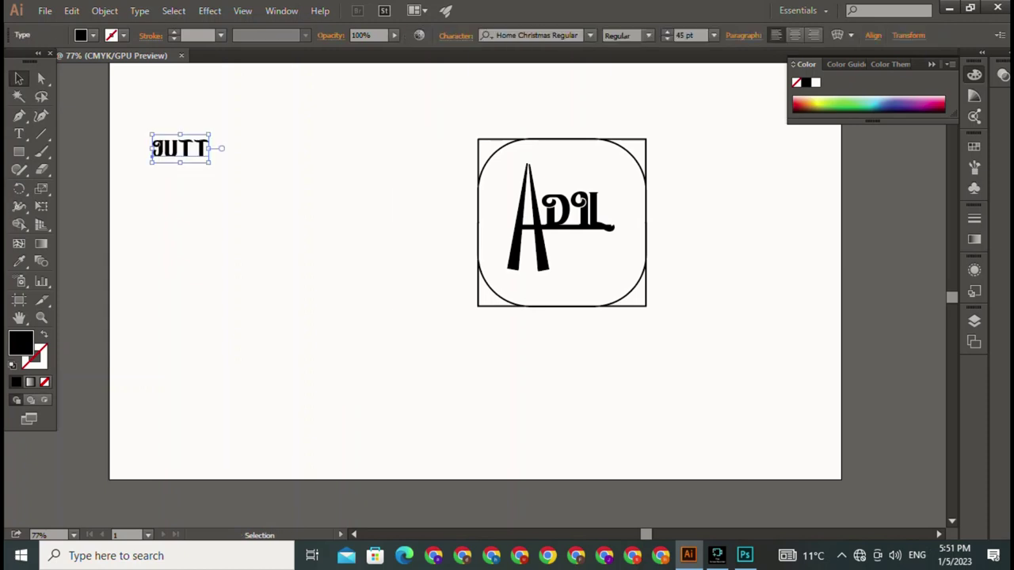